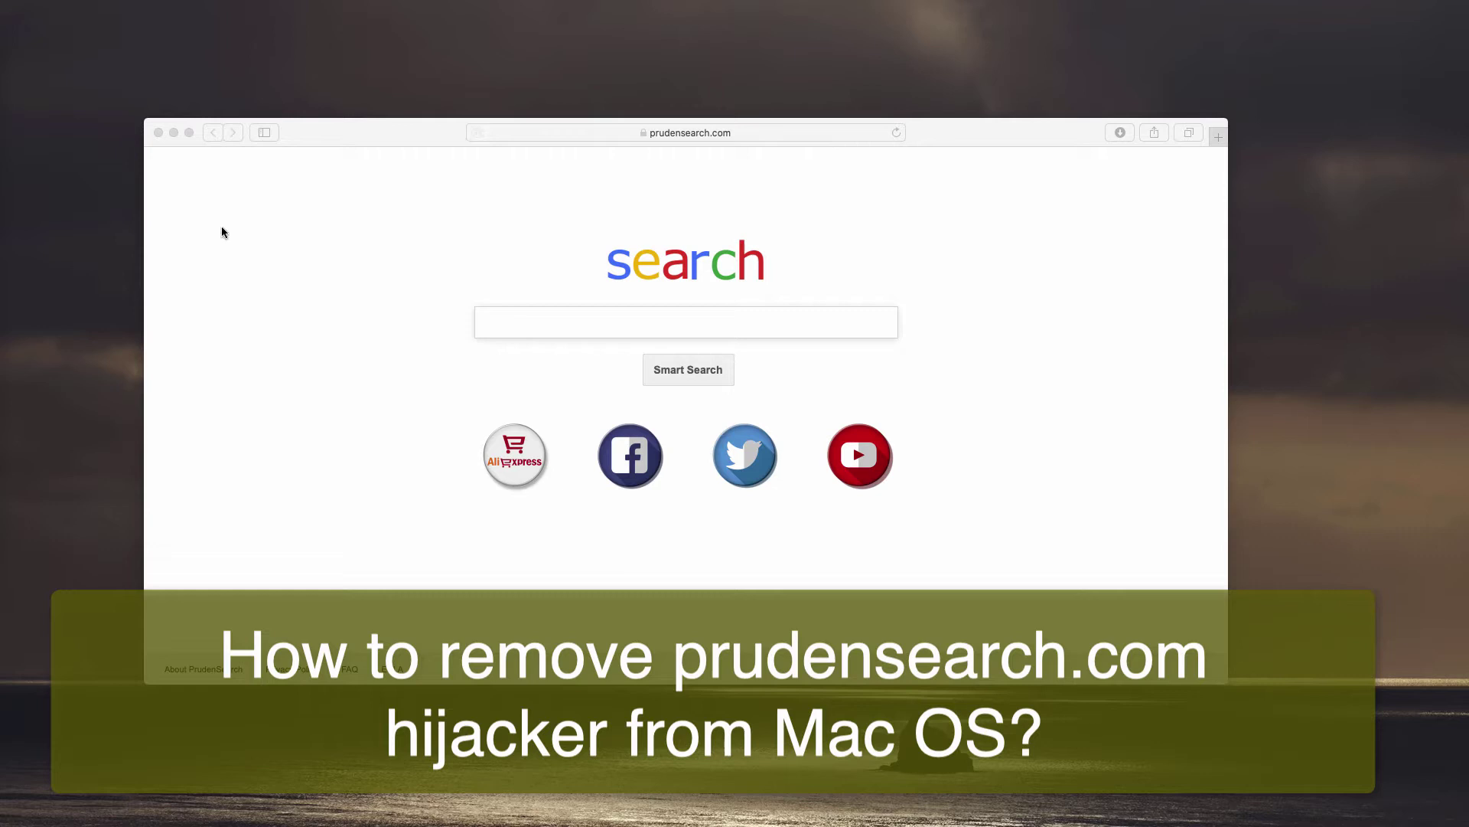
# Step: Bring the Safari window to the front and nudge it slightly into place
pyautogui.click(955, 131)
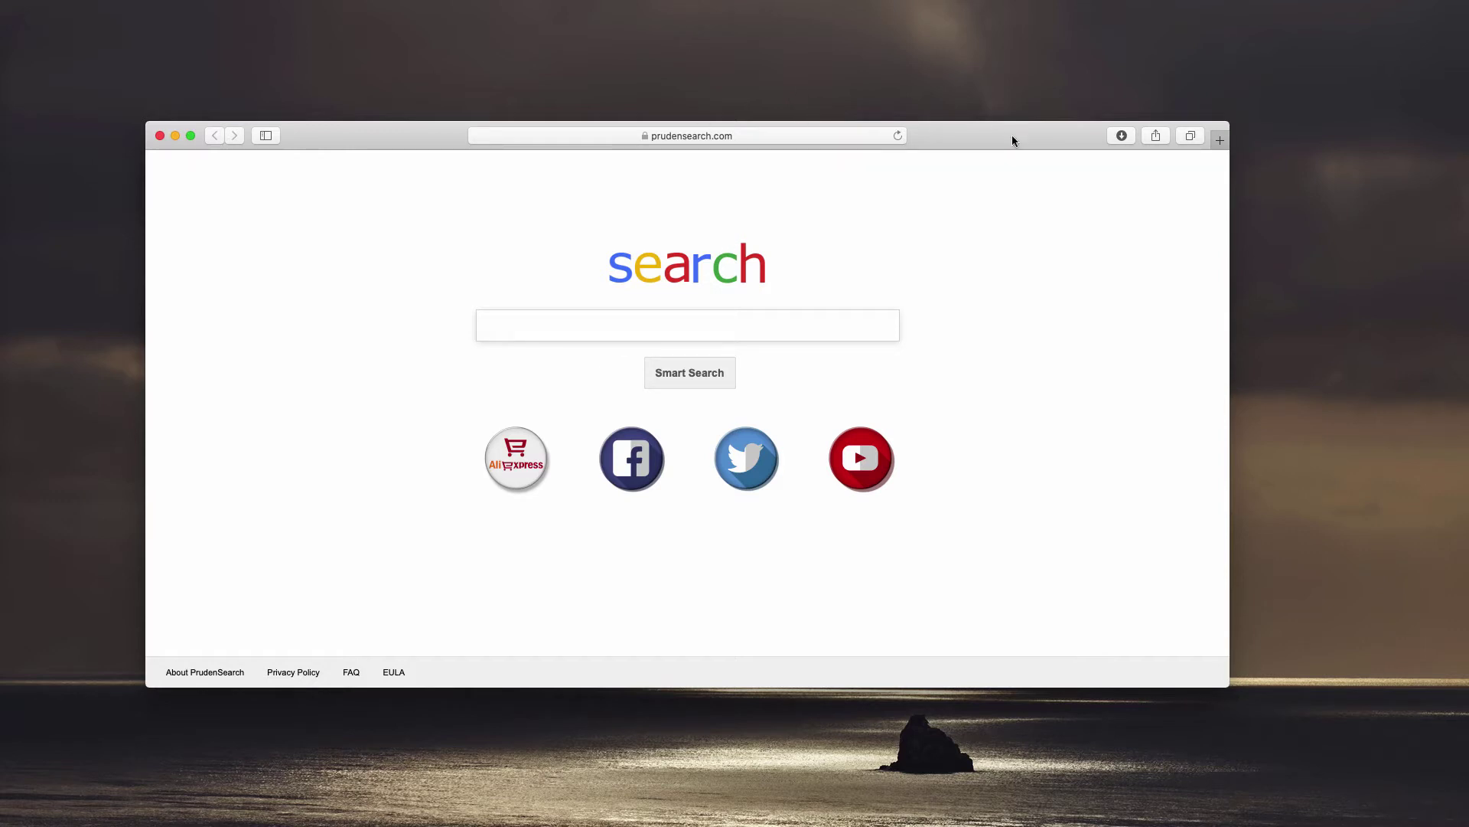
pyautogui.moveTo(1014, 141); pyautogui.dragTo(1013, 141)
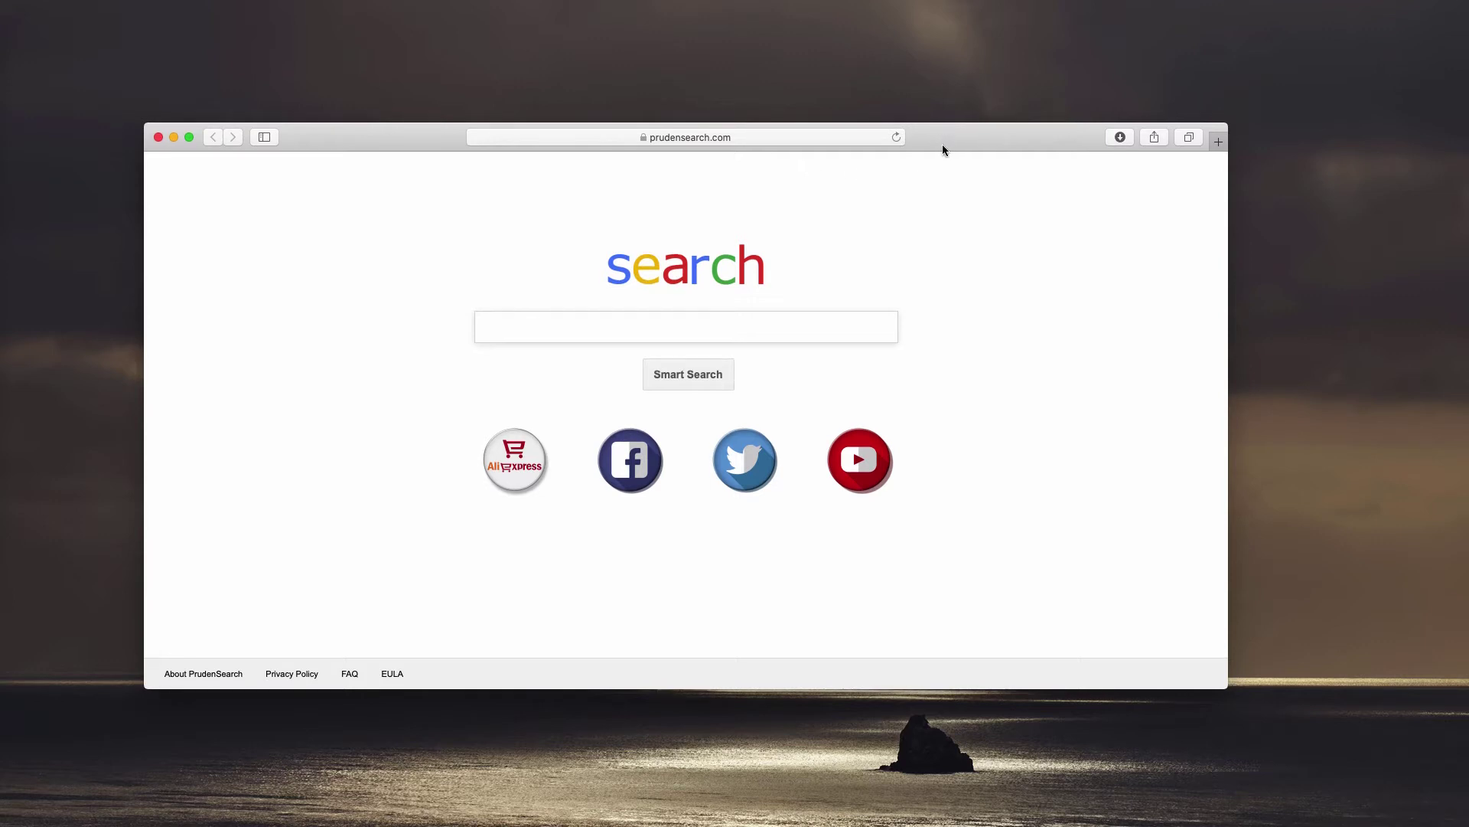
pyautogui.moveTo(975, 136); pyautogui.dragTo(974, 139)
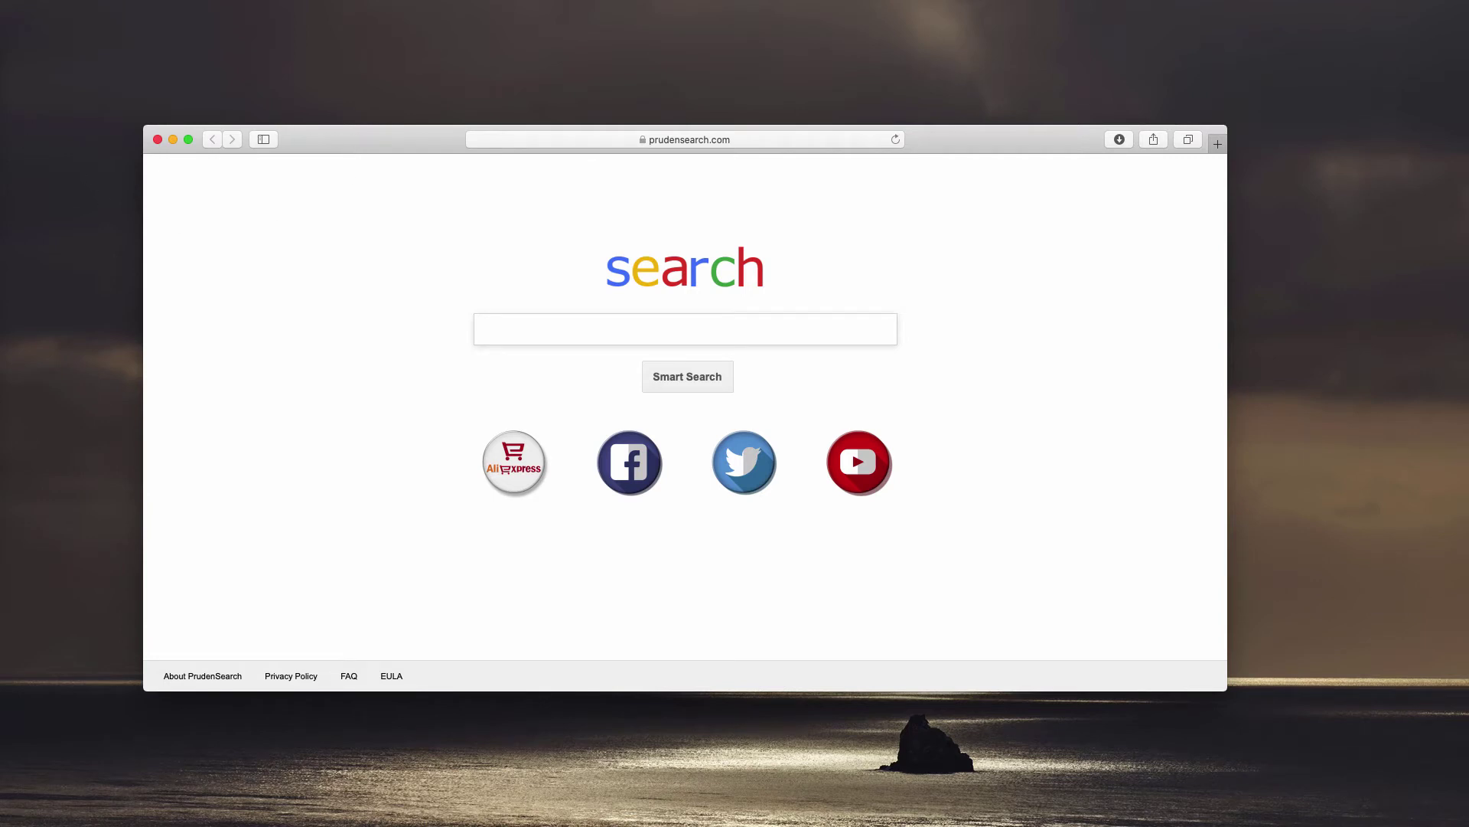
pyautogui.moveTo(977, 151); pyautogui.dragTo(980, 147)
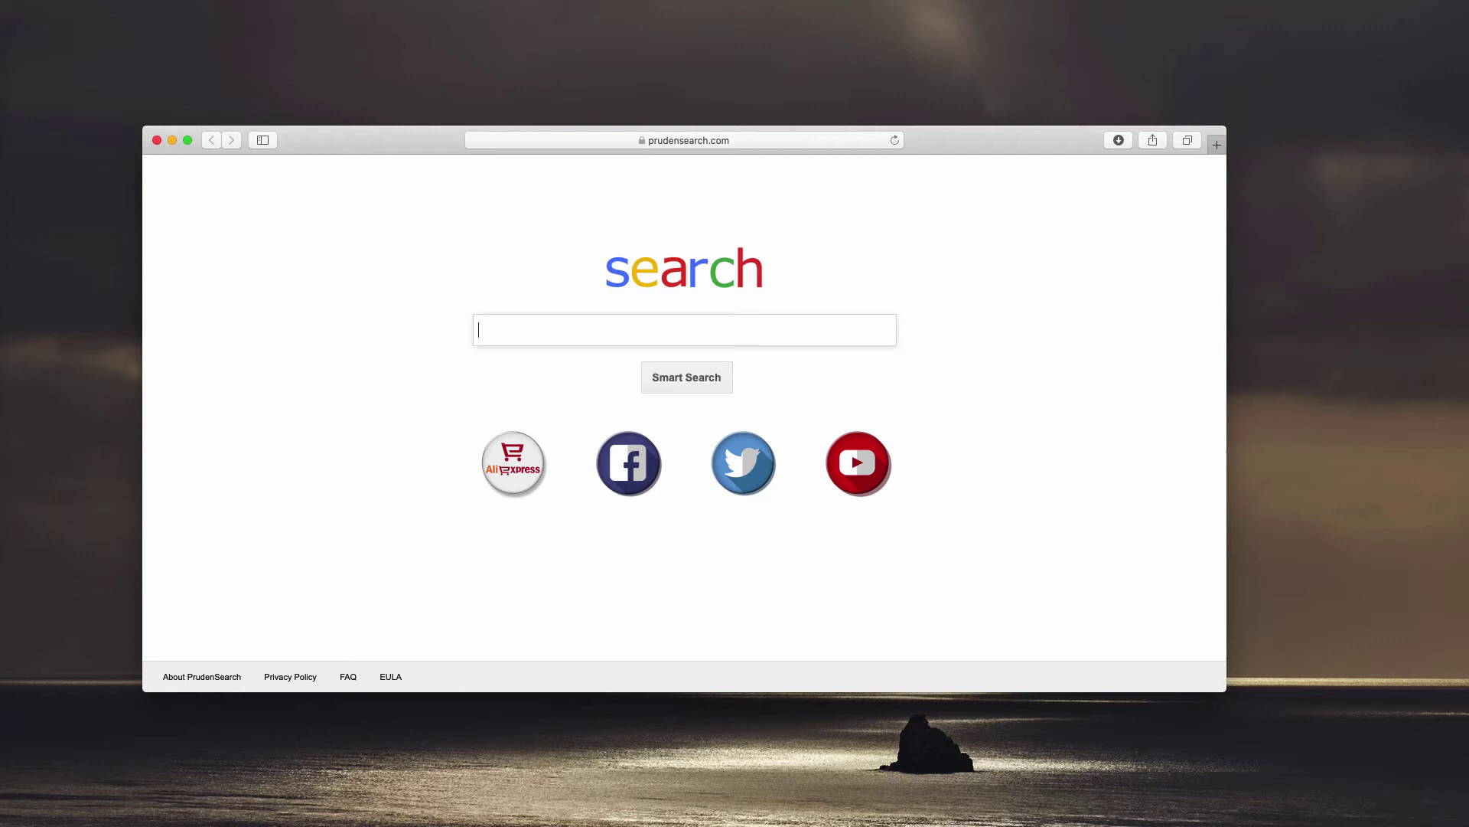
# Step: Review the General and Tabs panes in Safari Preferences, then close the preferences window
pyautogui.press('super+comma')
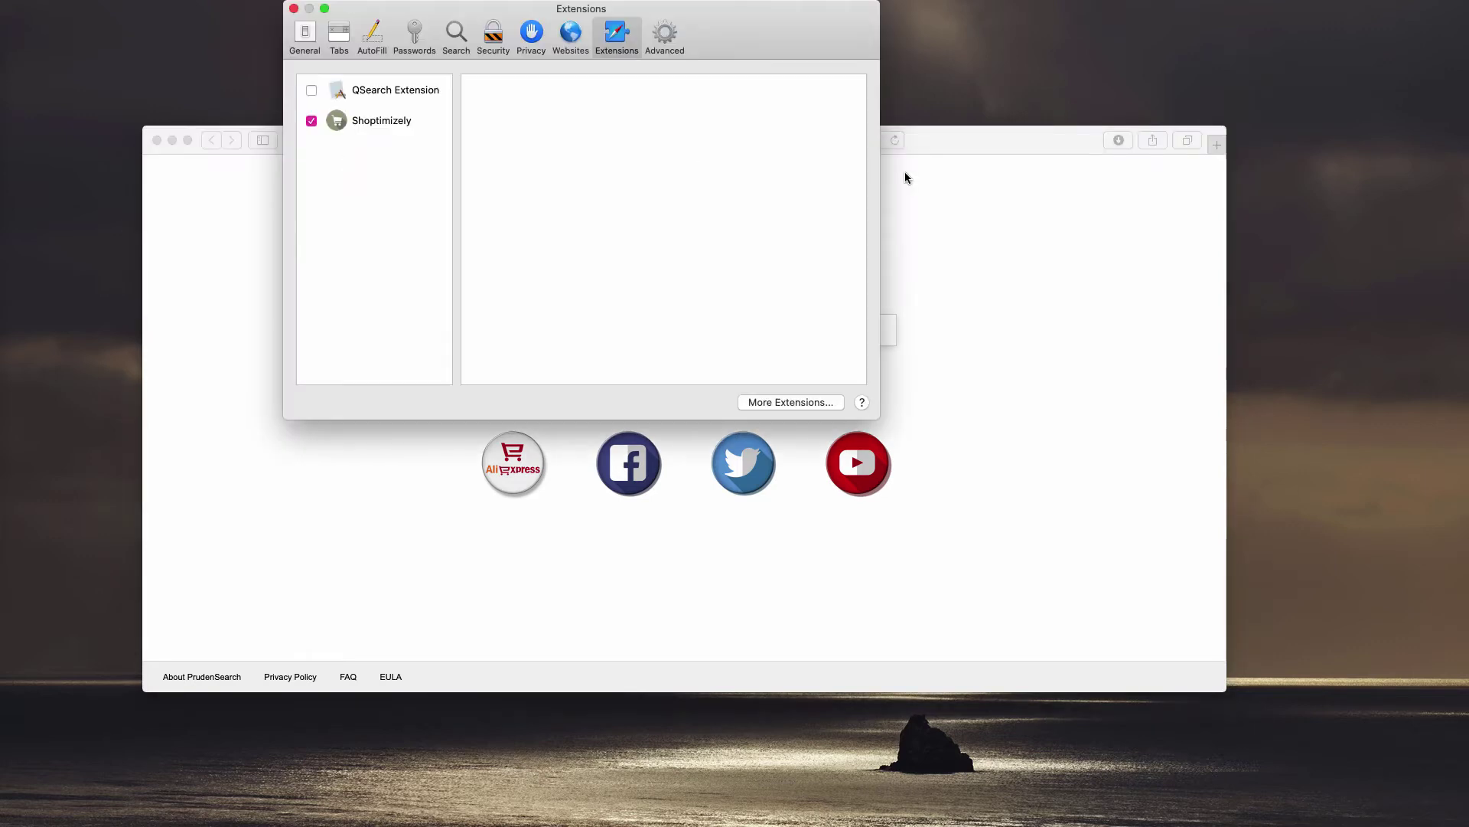
pyautogui.click(305, 40)
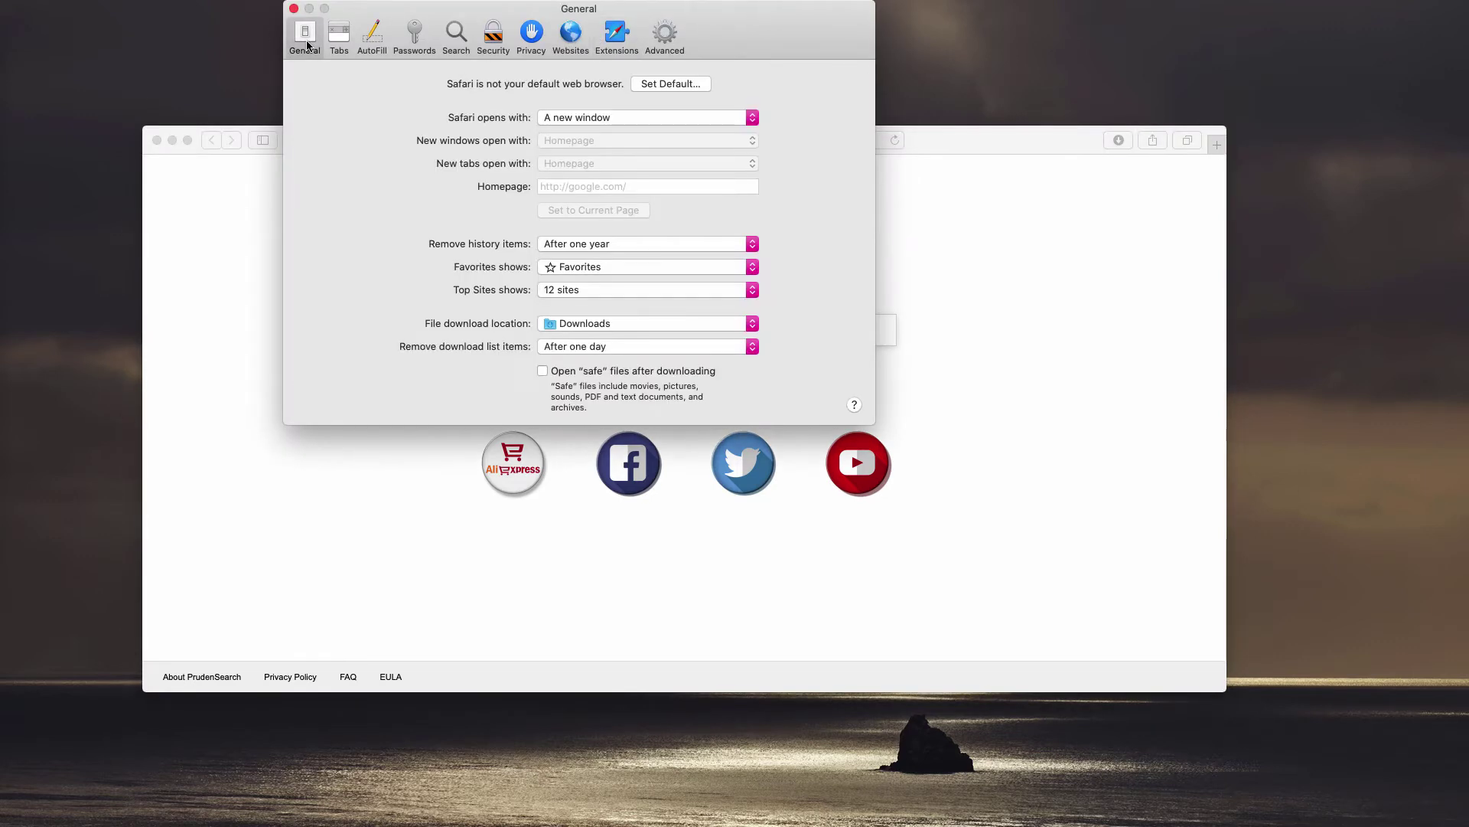
pyautogui.click(347, 44)
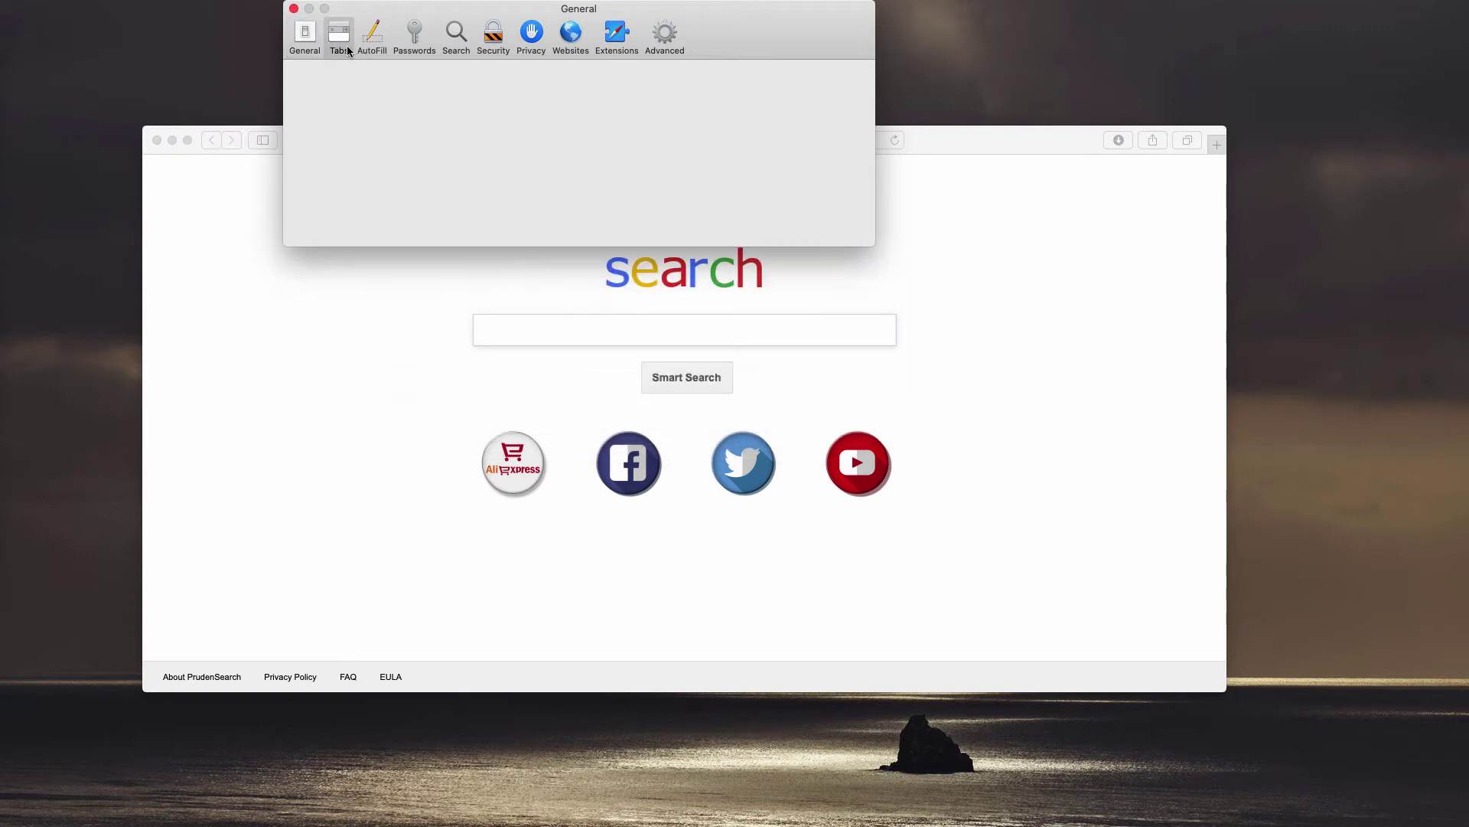
pyautogui.click(289, 36)
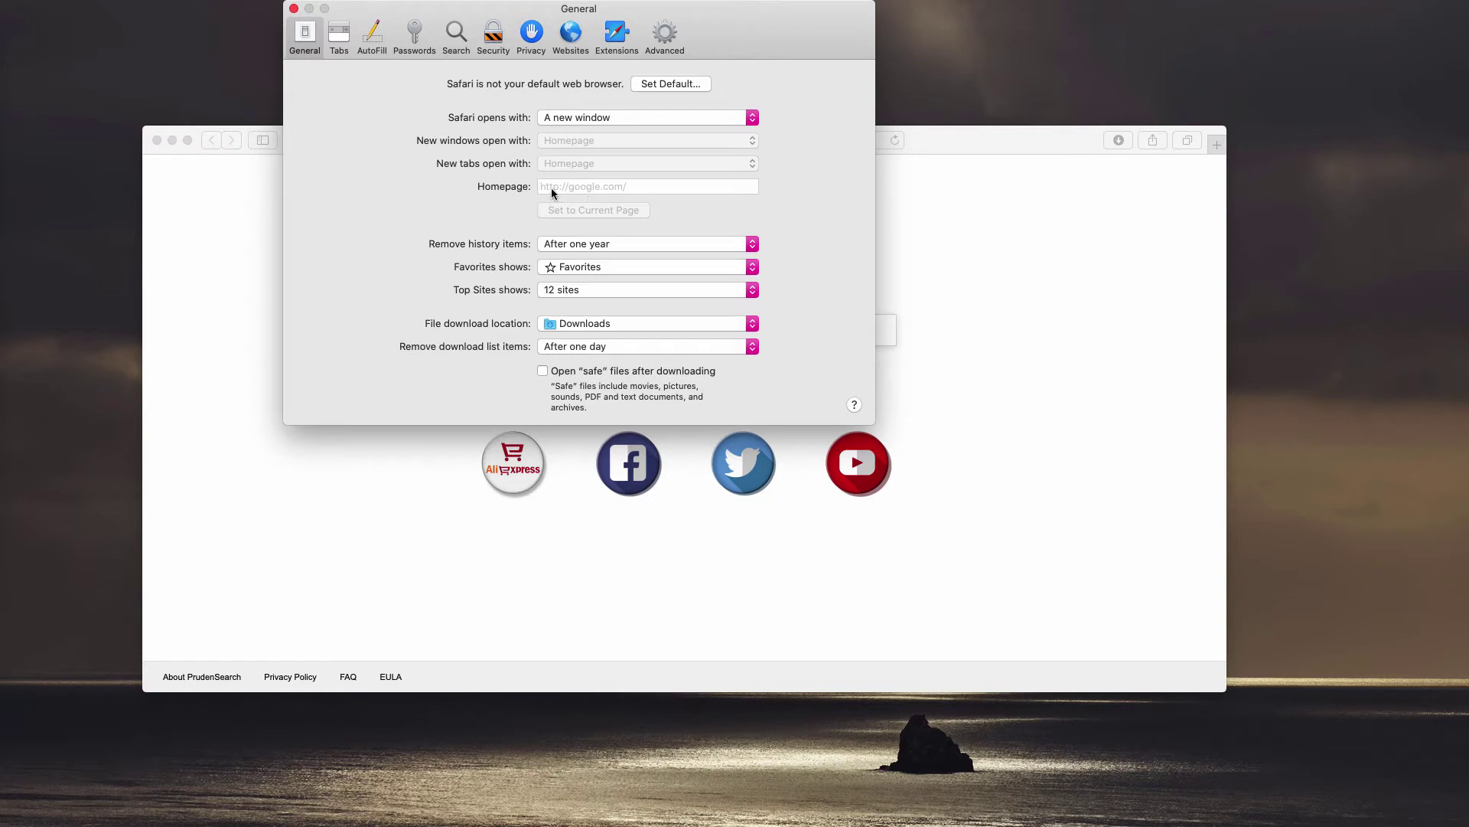
pyautogui.moveTo(633, 7); pyautogui.dragTo(866, 251)
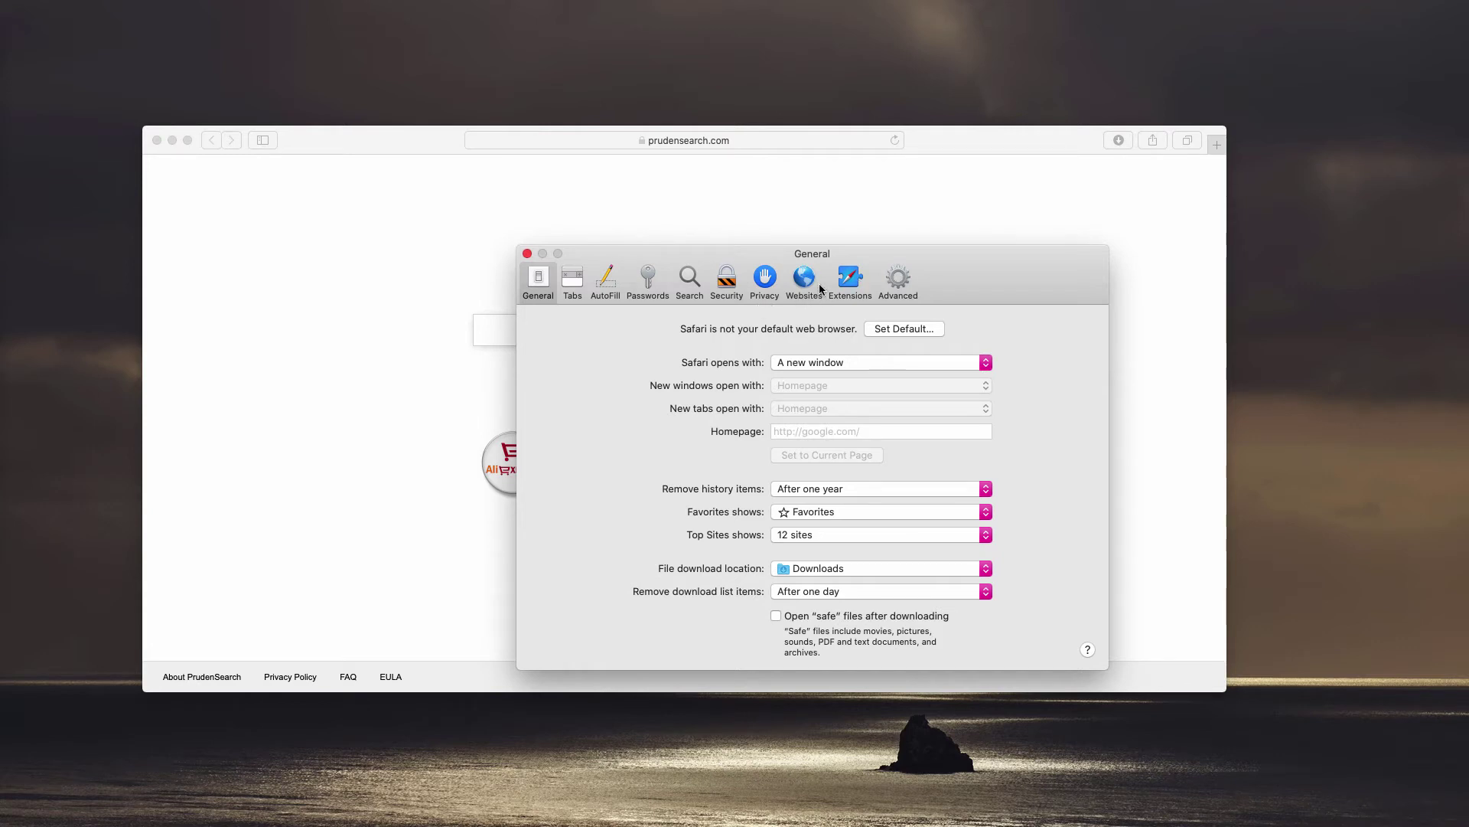
pyautogui.click(528, 253)
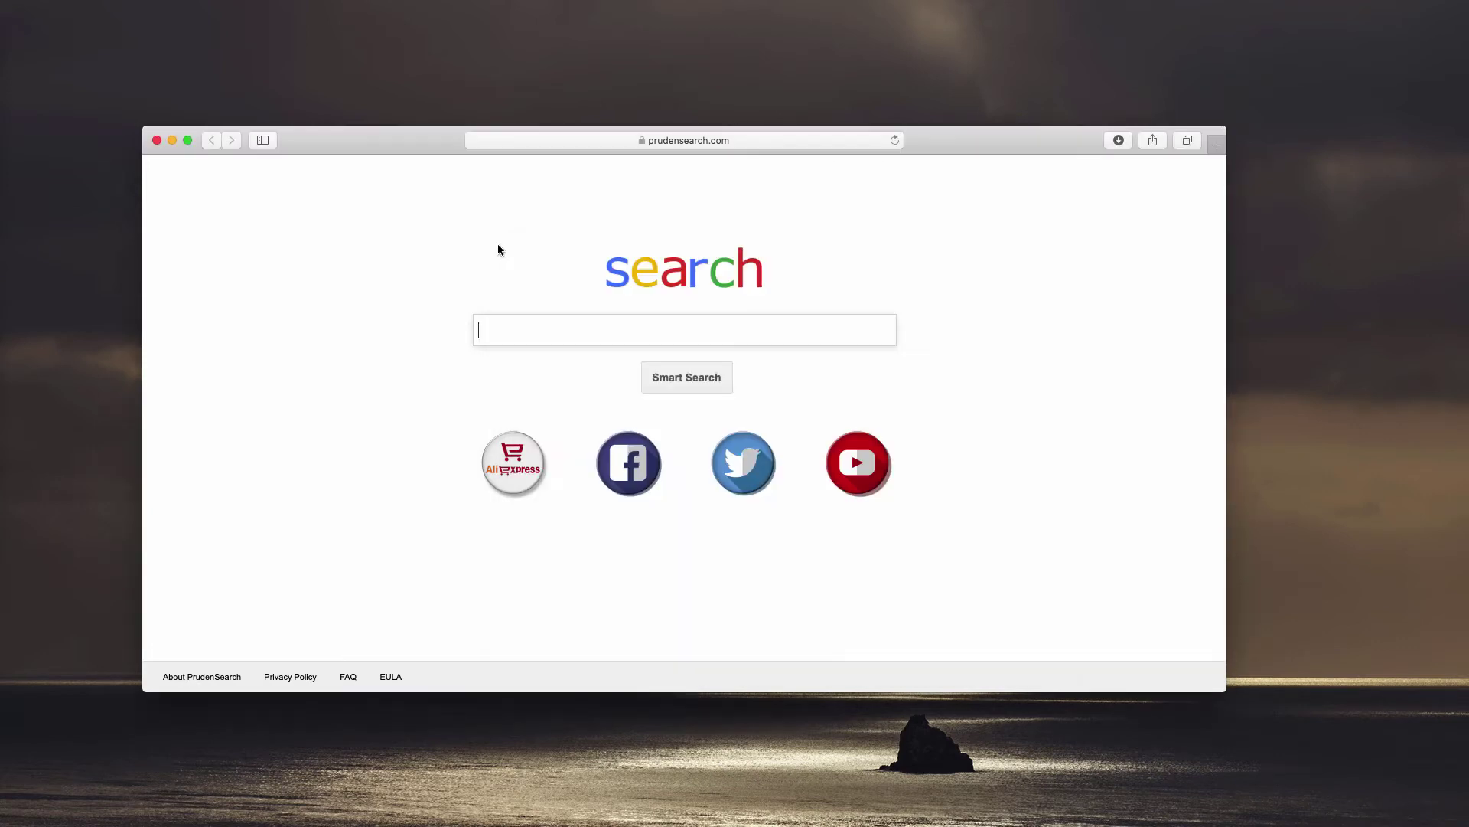
# Step: Replace the address bar URL with combocleaner.com and load the site
pyautogui.click(598, 328)
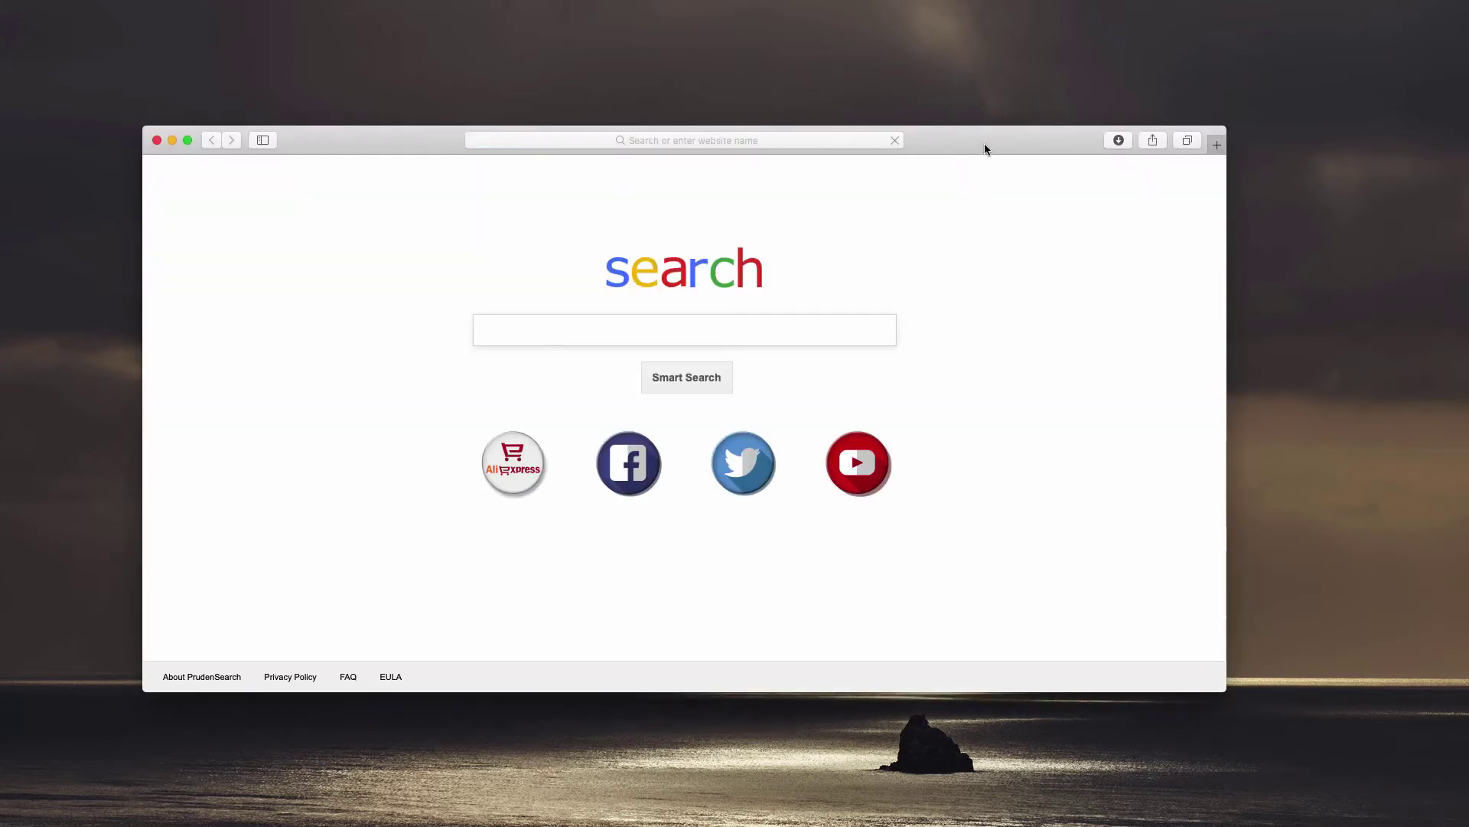
pyautogui.moveTo(984, 144); pyautogui.dragTo(988, 138)
pyautogui.click(776, 140)
pyautogui.click(1058, 329)
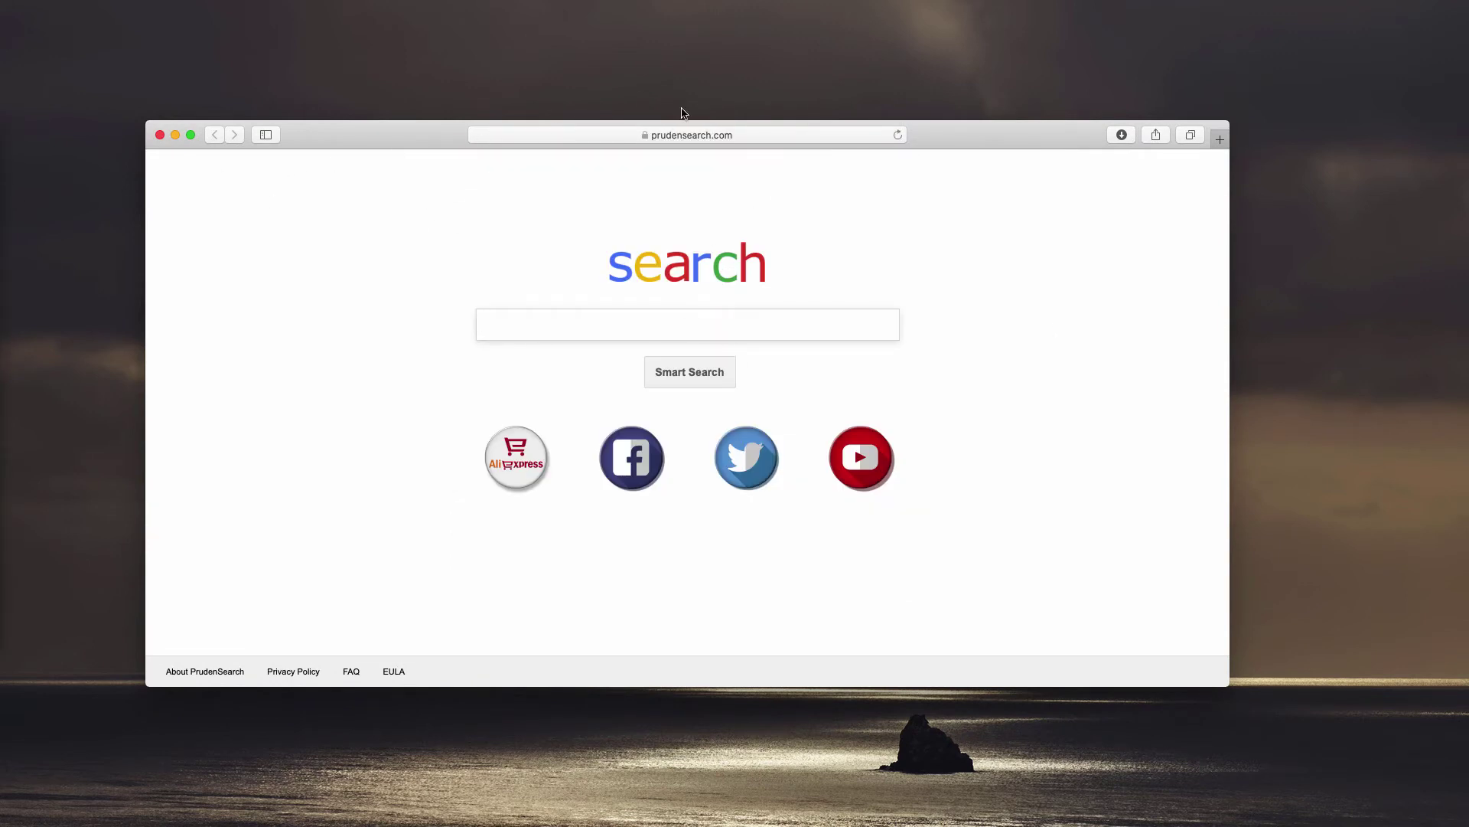
pyautogui.click(710, 135)
pyautogui.press('BackSpace')
pyautogui.write('combocleaner.com')
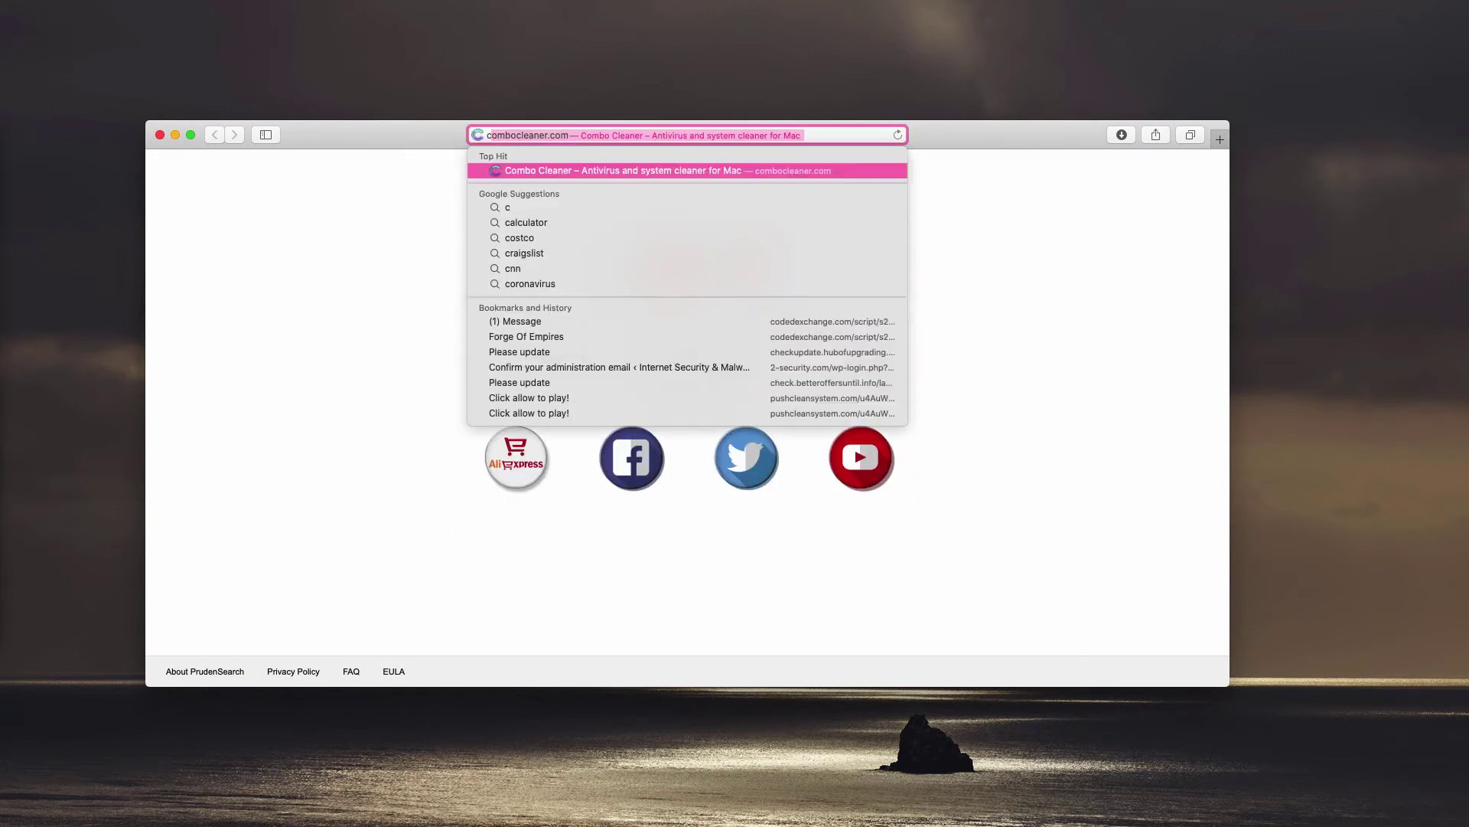
pyautogui.press('Return')
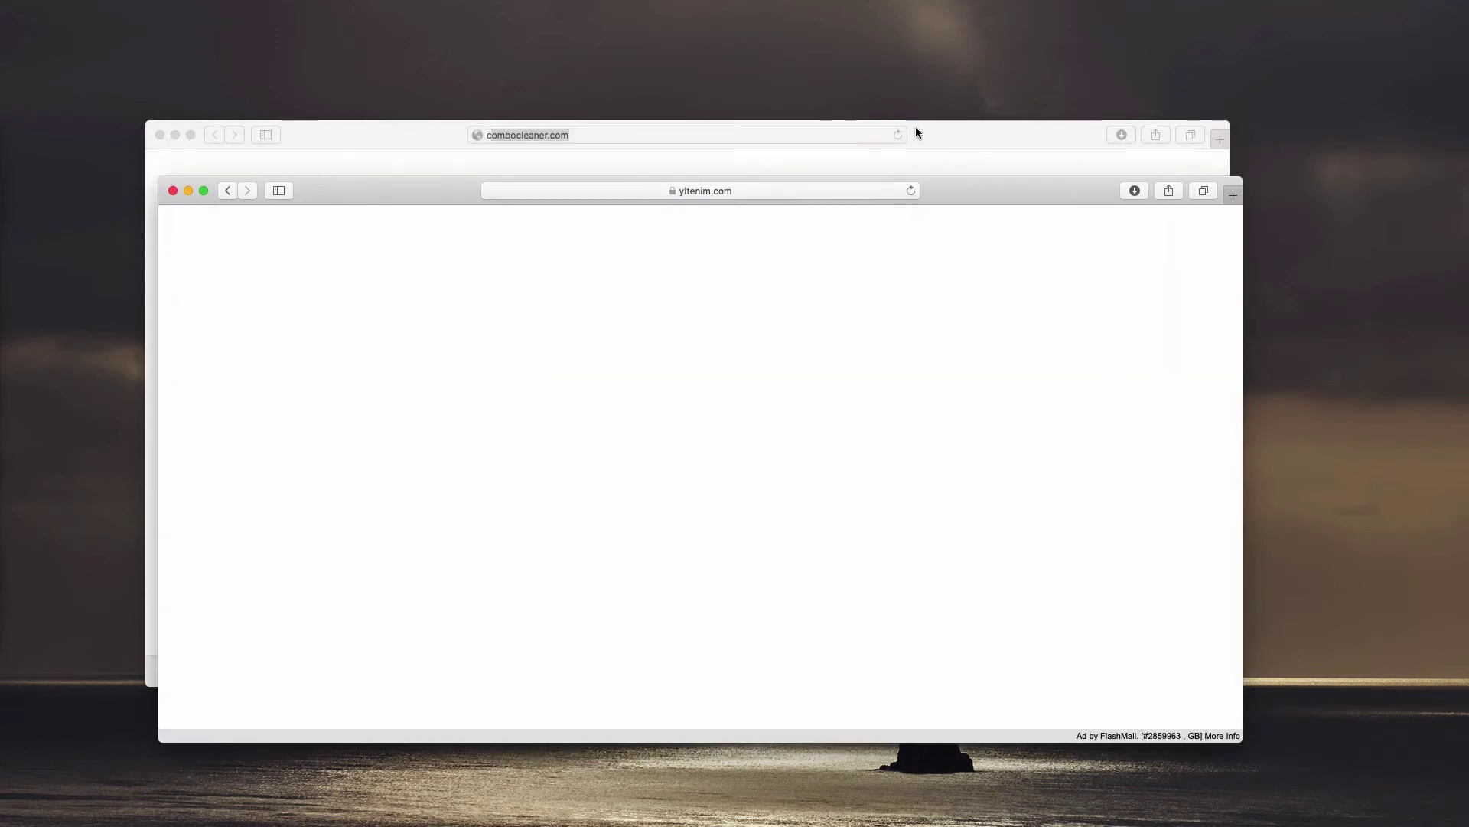
# Step: Start the Combo Cleaner download from the combocleaner.com page
pyautogui.click(916, 132)
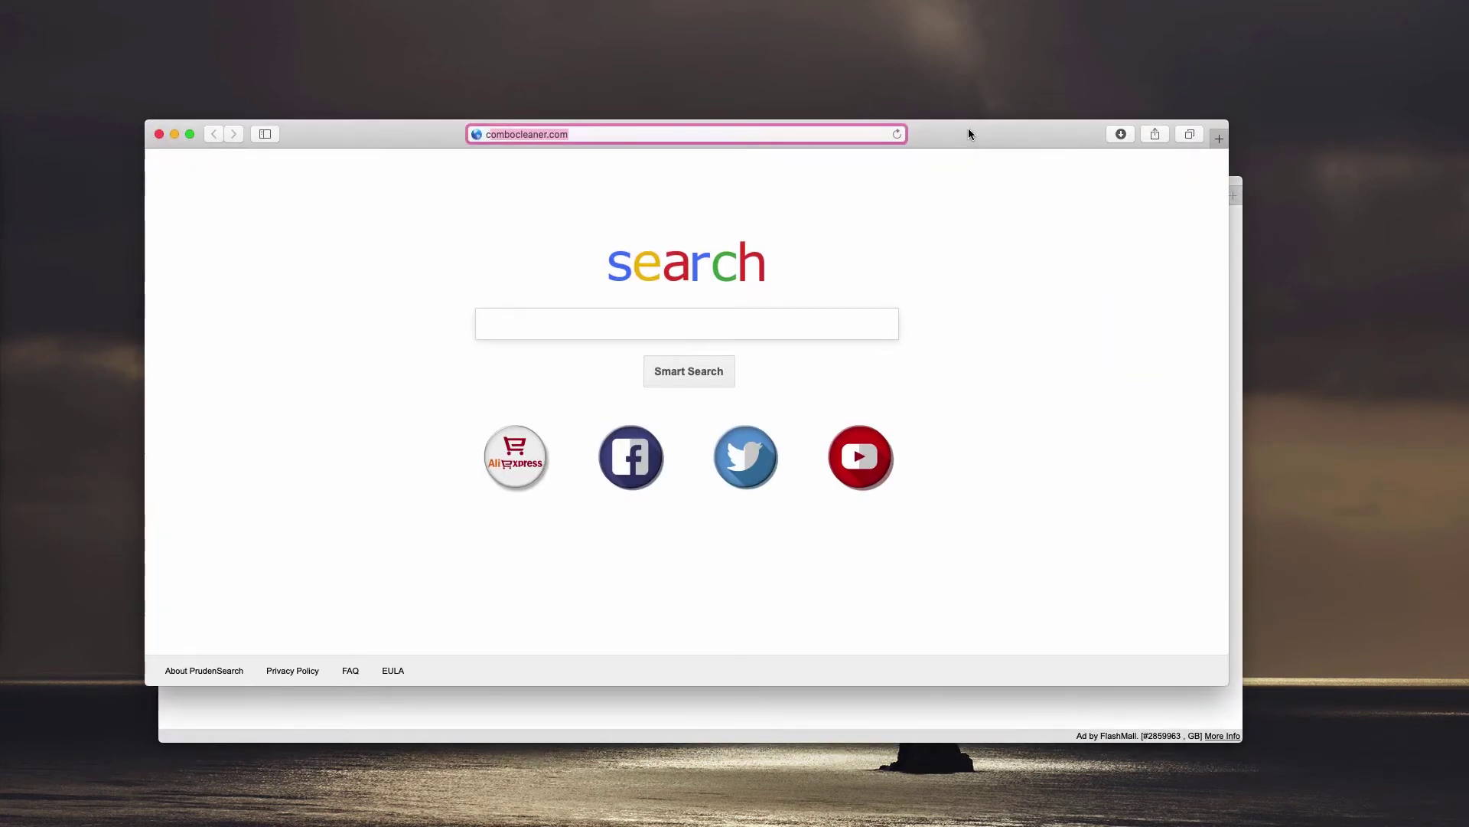
pyautogui.moveTo(963, 131); pyautogui.dragTo(963, 139)
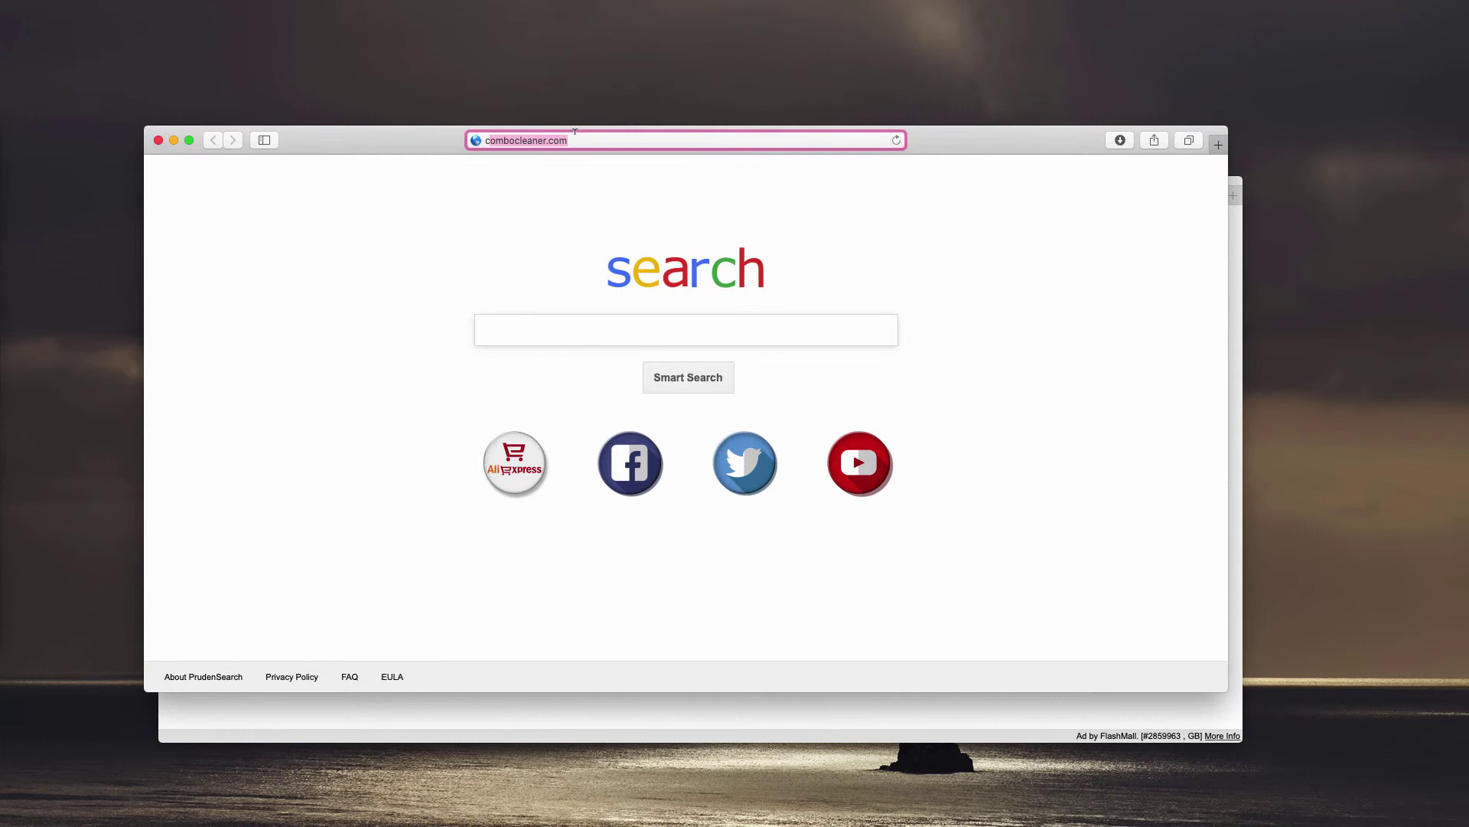
pyautogui.click(670, 140)
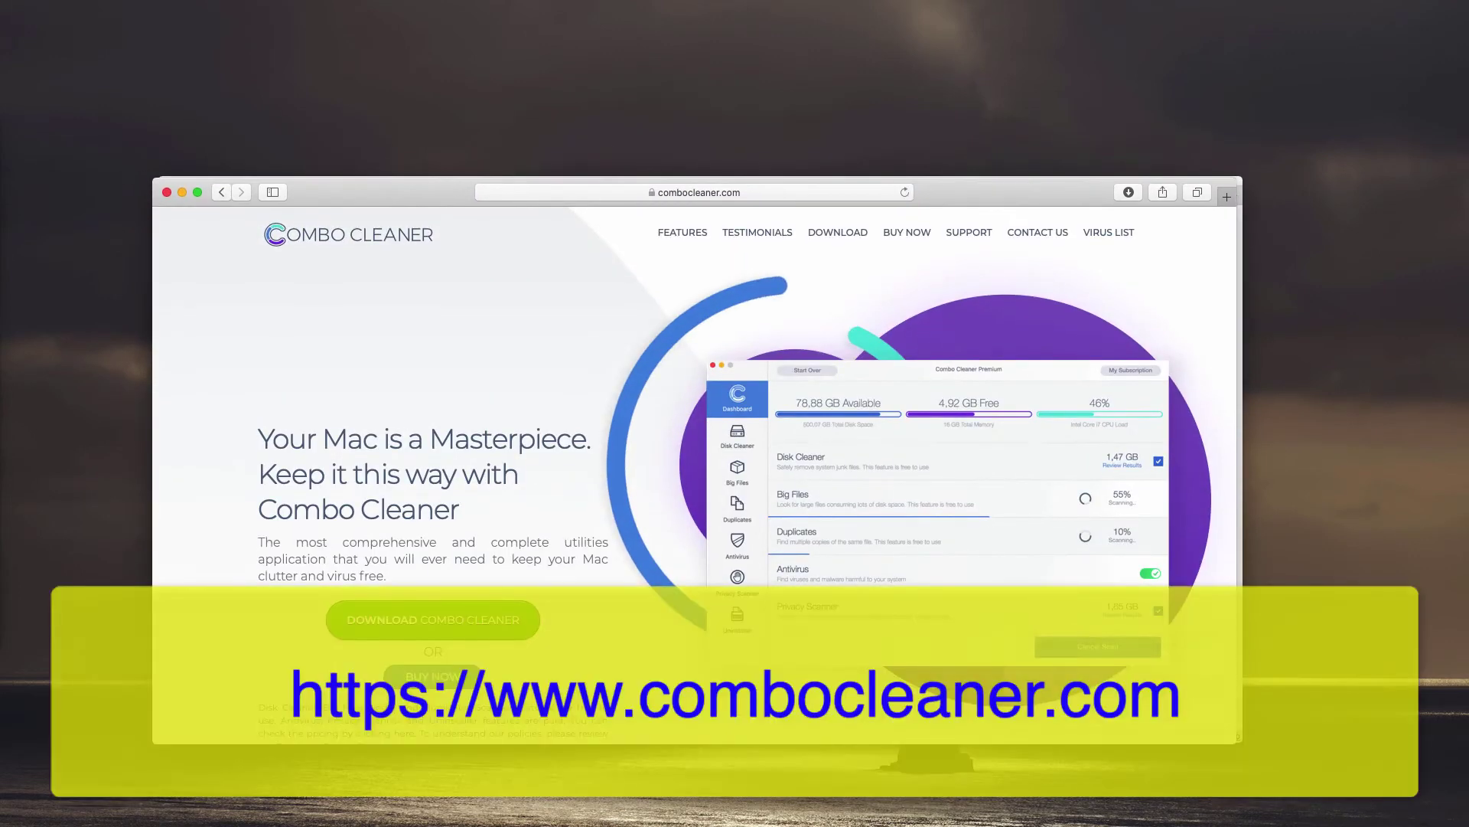
pyautogui.click(434, 620)
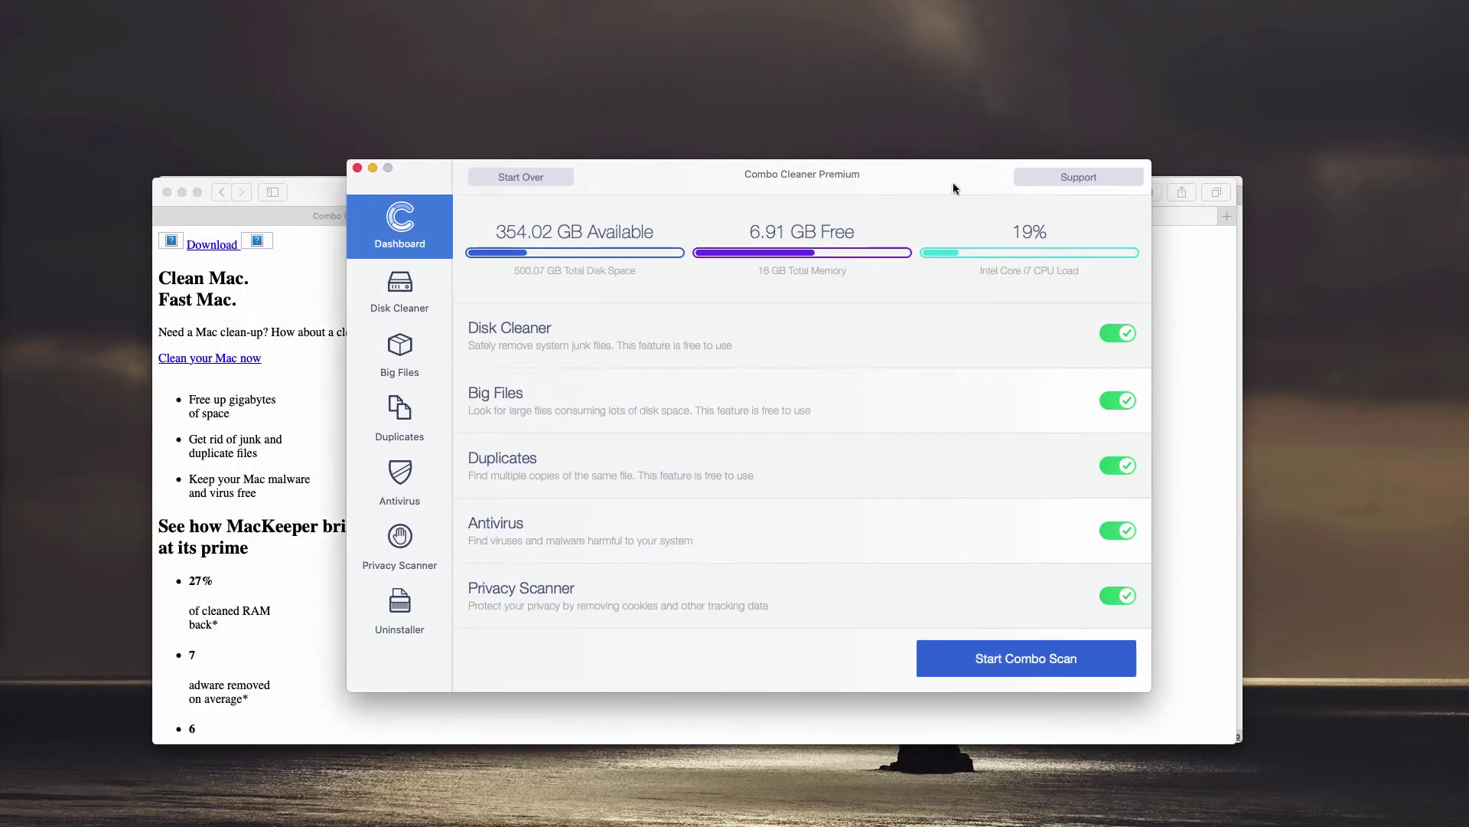
# Step: Run the Combo Scan until it reports 9 threats, 1.27 GB junk and 1.25 GB privacy data
pyautogui.moveTo(953, 182); pyautogui.dragTo(921, 192)
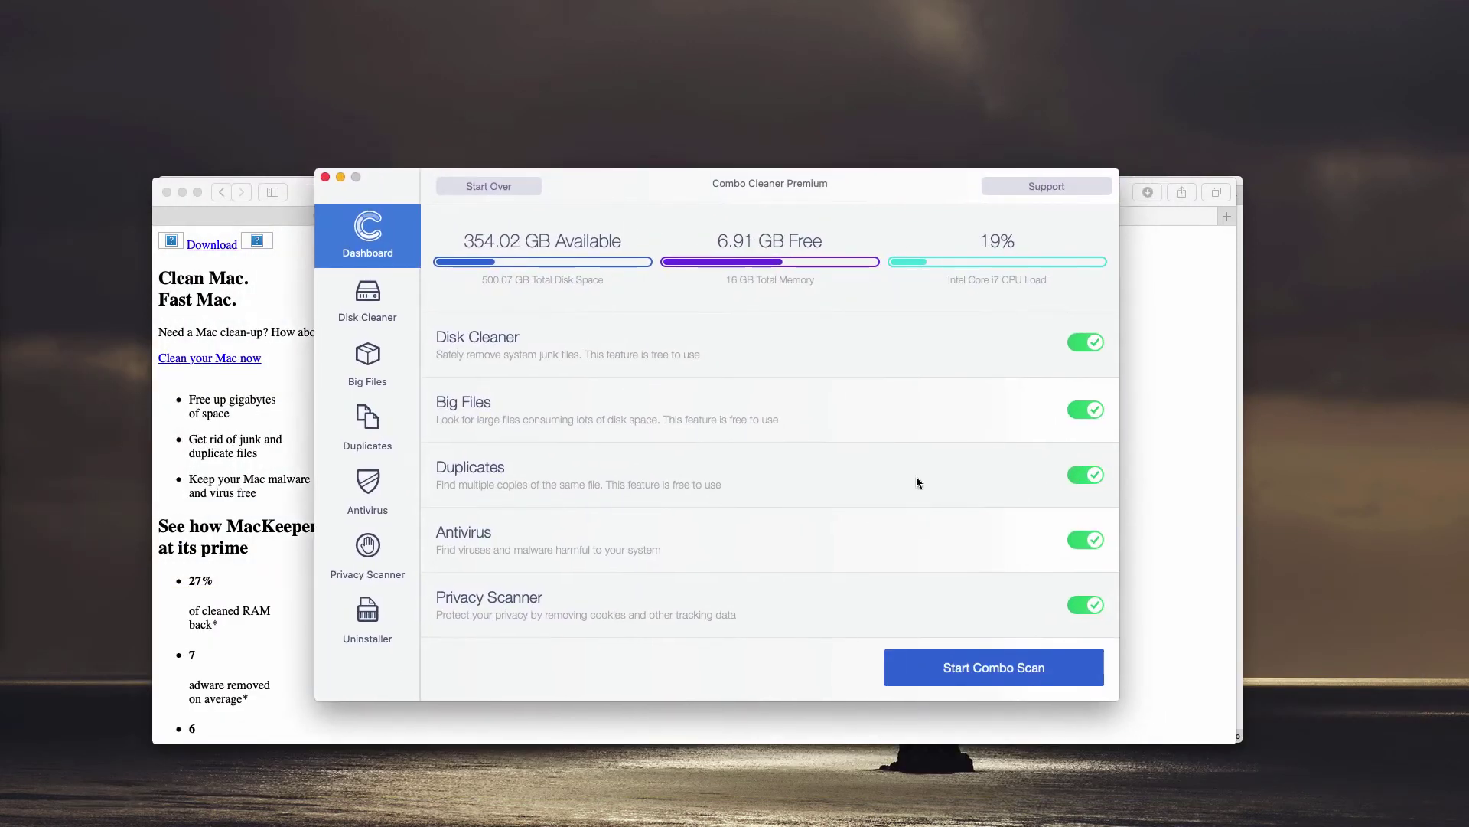
pyautogui.click(976, 667)
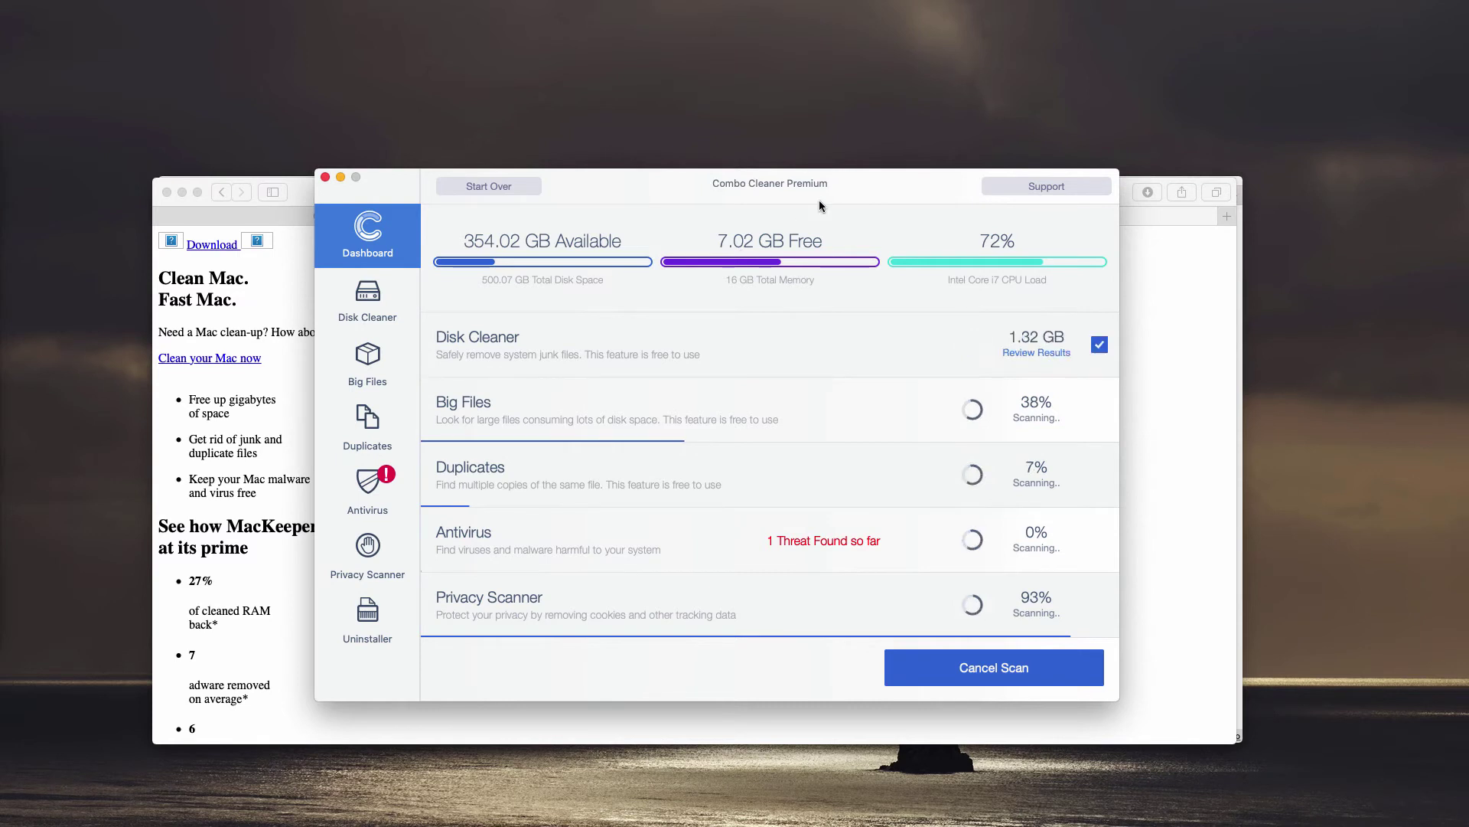
pyautogui.moveTo(842, 179); pyautogui.dragTo(841, 183)
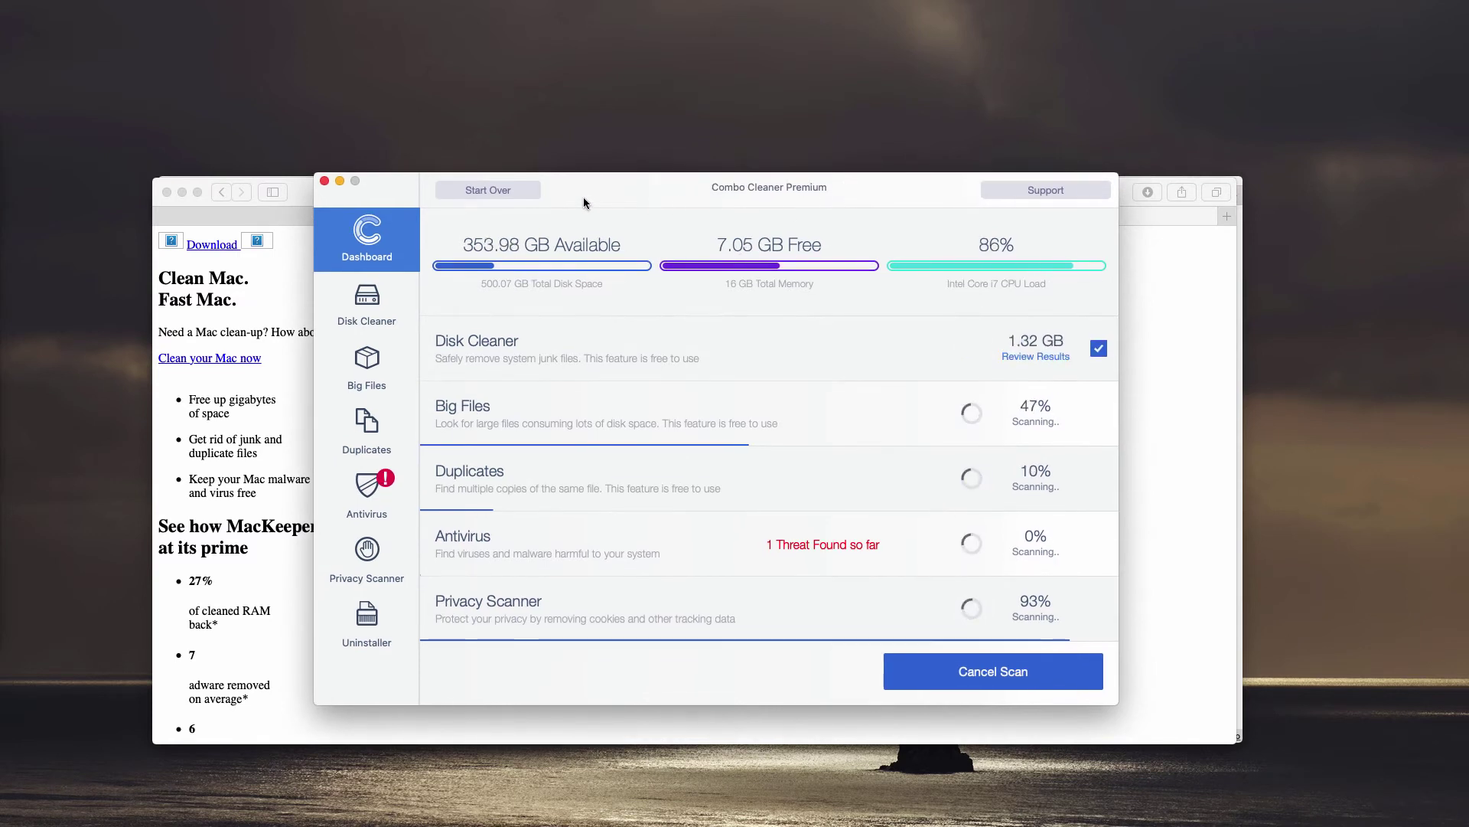
pyautogui.moveTo(594, 200)
pyautogui.mouseDown()
pyautogui.moveTo(571, 202)
pyautogui.moveTo(623, 207)
pyautogui.mouseUp()
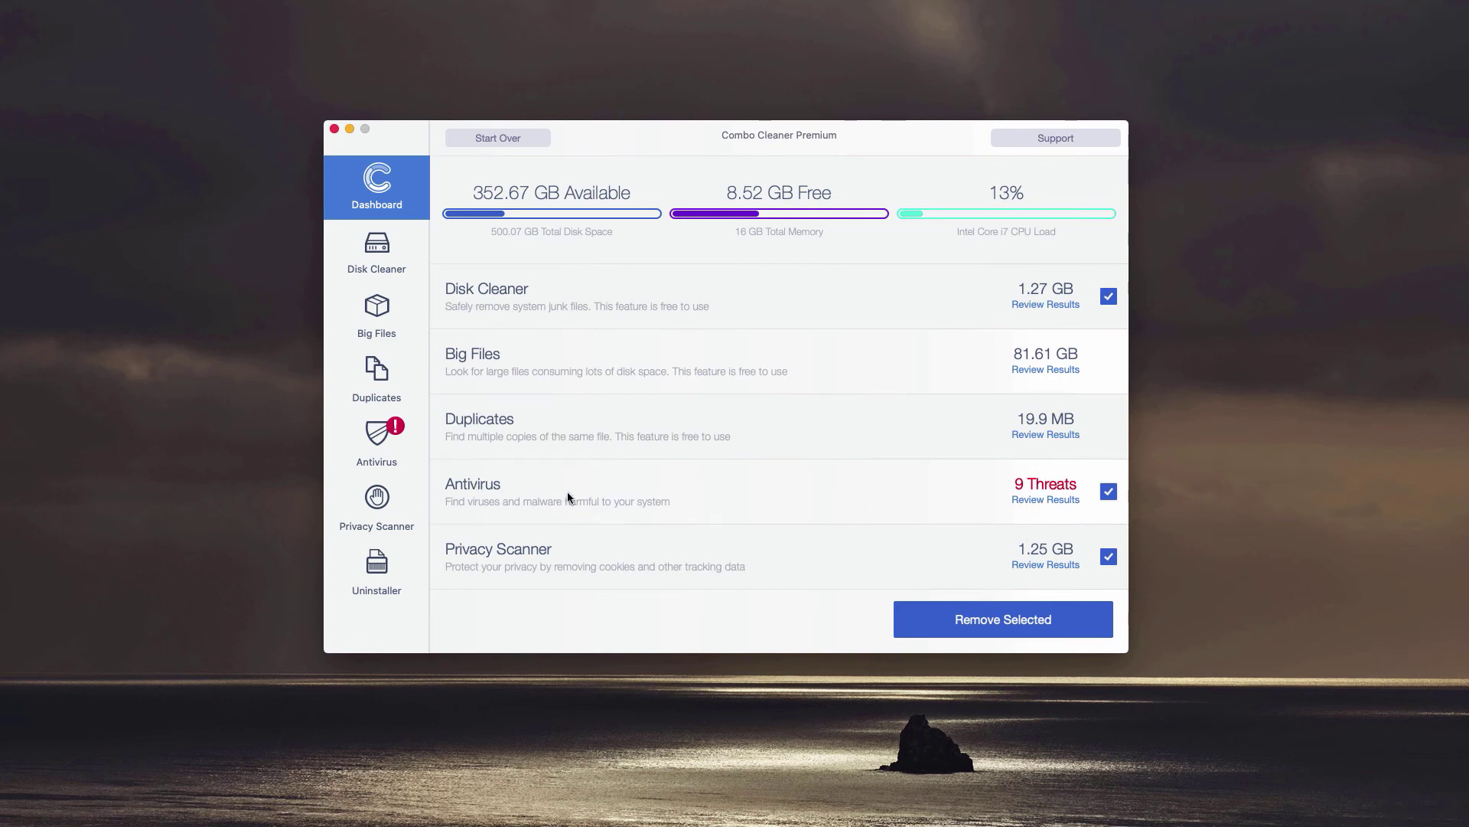
# Step: Show the Antivirus list of 9 detected threats and scroll through it
pyautogui.click(1045, 500)
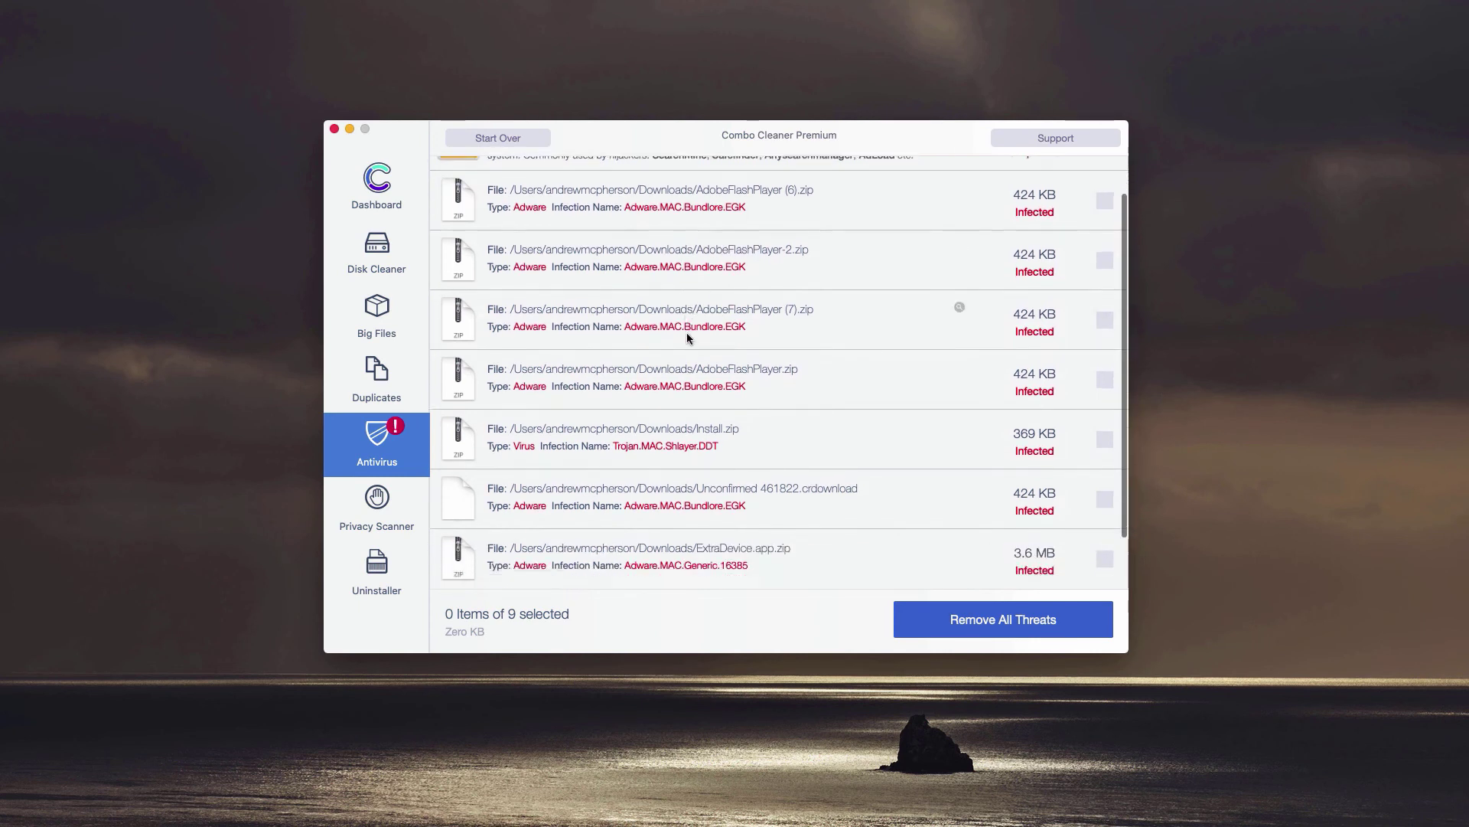
pyautogui.scroll(-2, 686, 332)
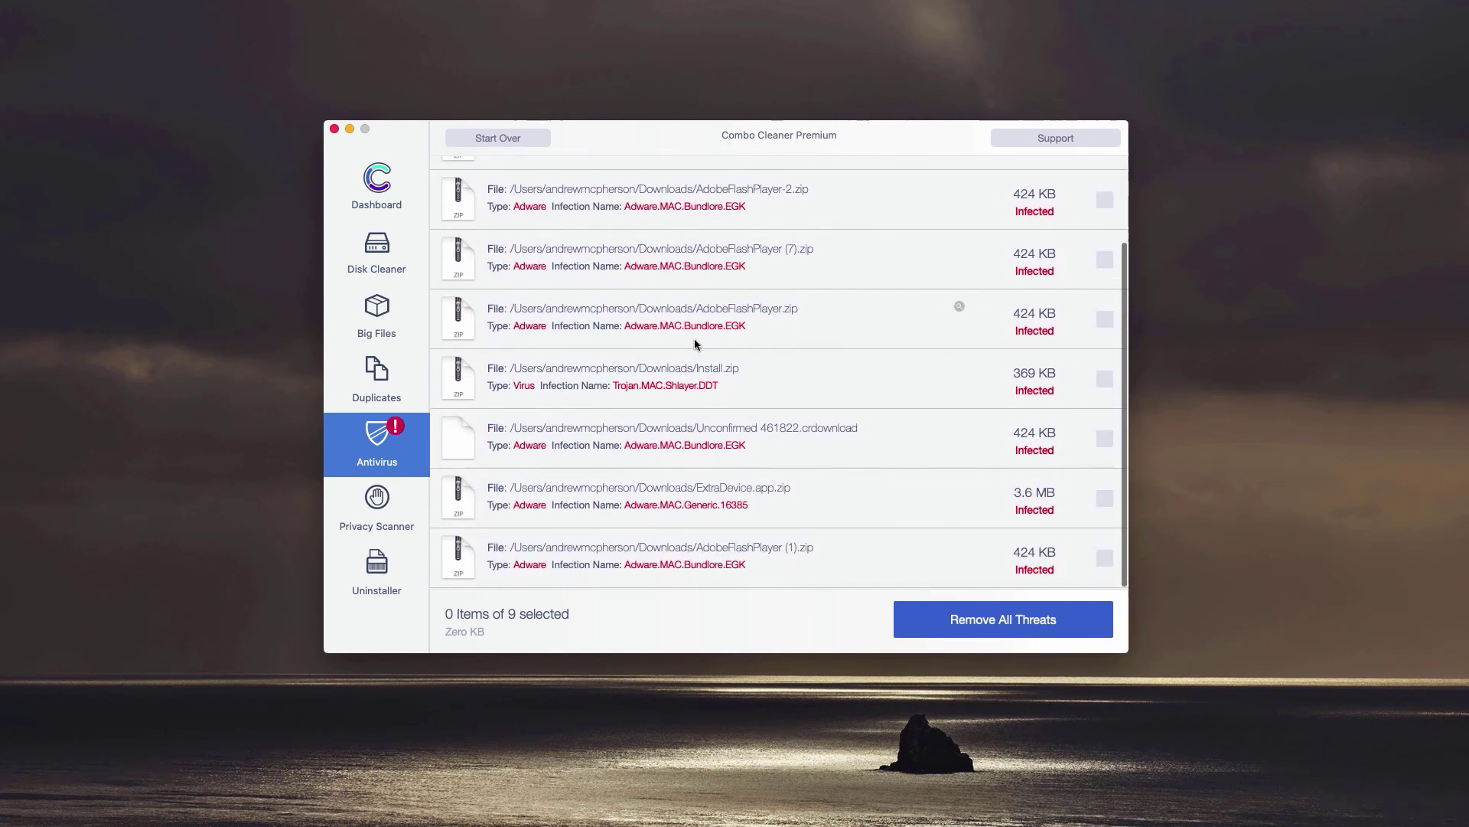
pyautogui.scroll(2, 698, 337)
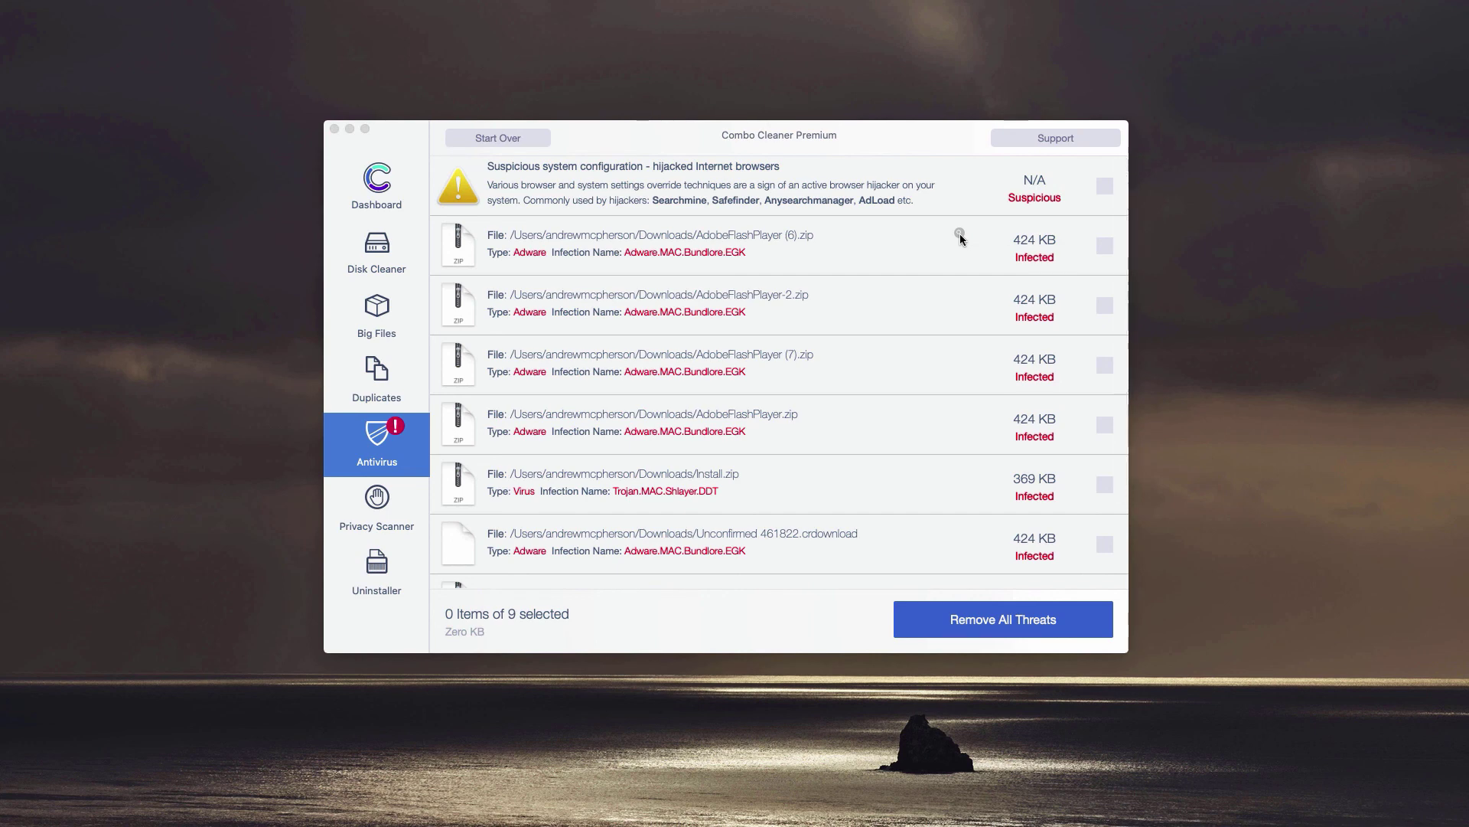
# Step: In the Finder Downloads folder, move AdobeFlashPlayer (6).zip to the Trash
pyautogui.click(123, 128)
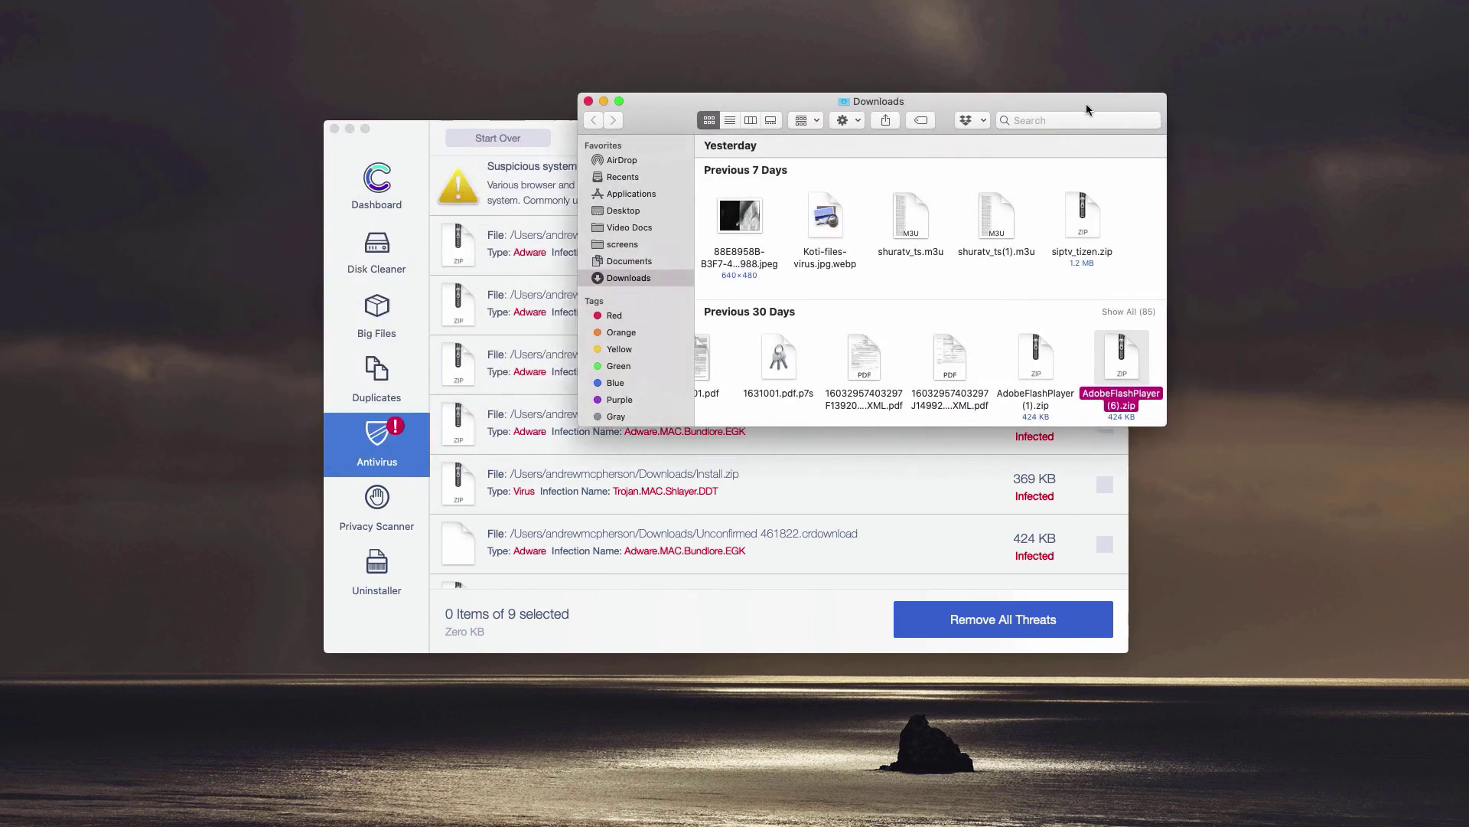
pyautogui.rightClick(1104, 357)
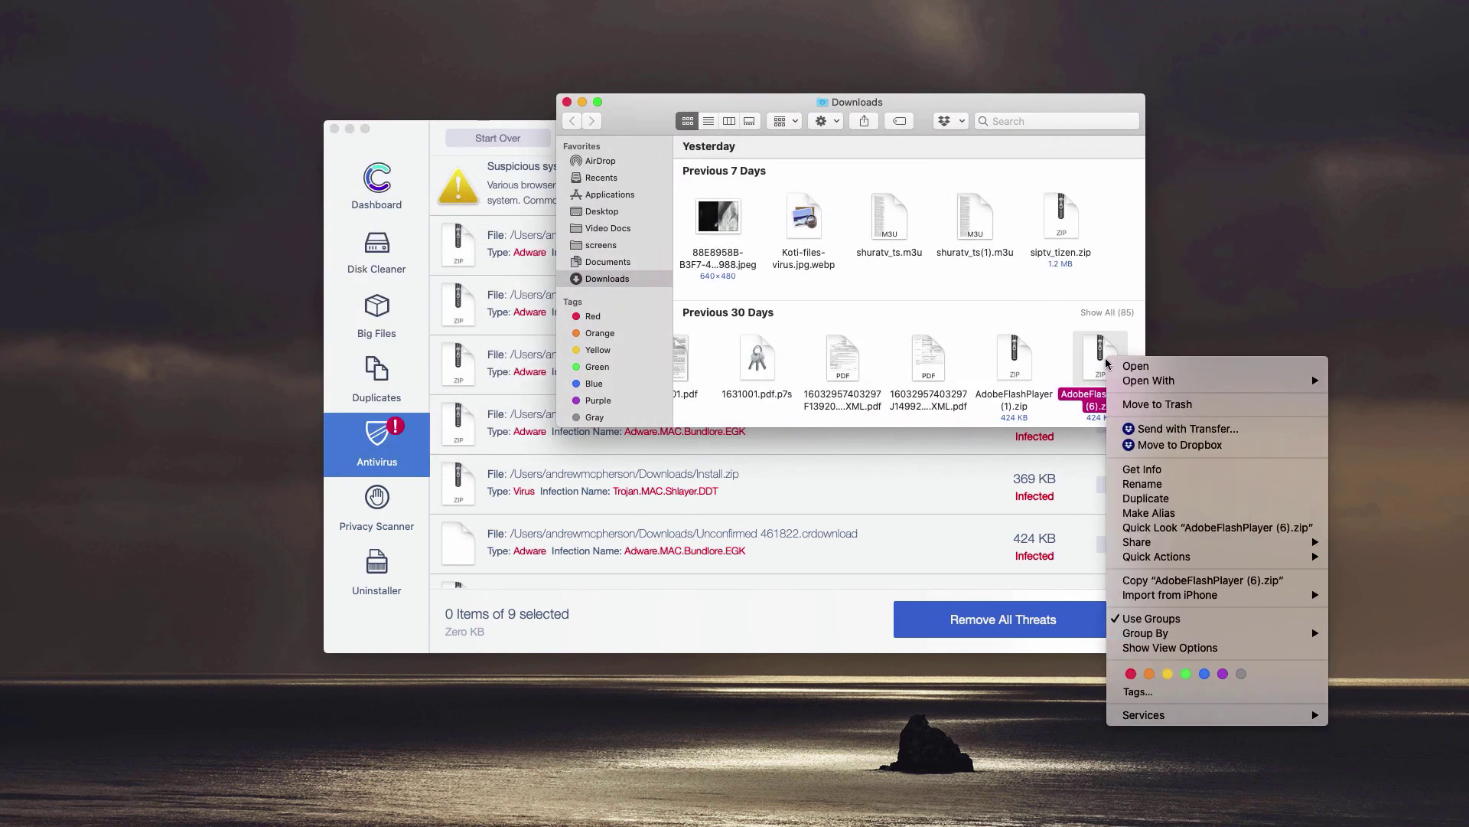
pyautogui.click(1157, 405)
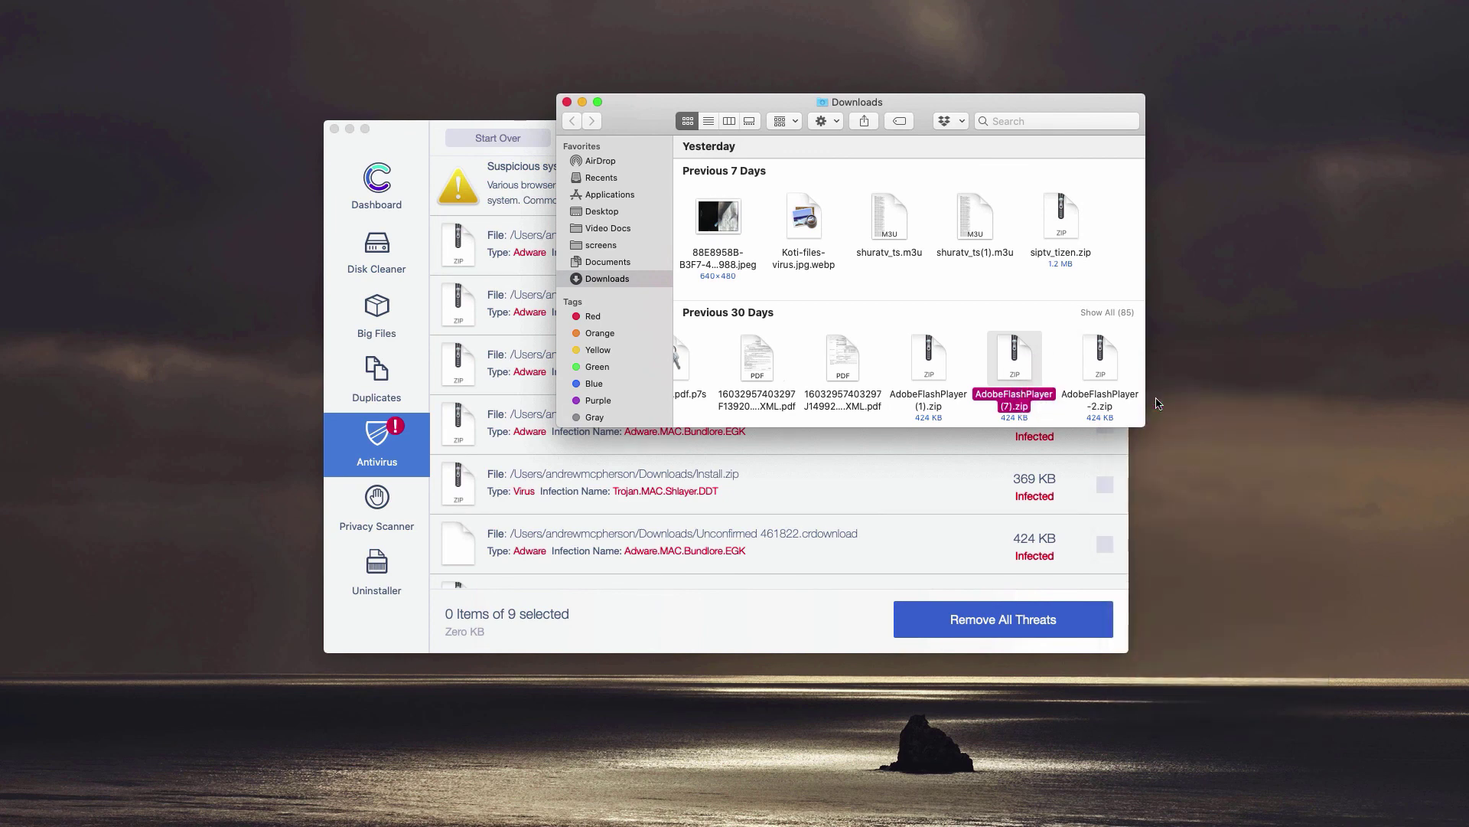
pyautogui.click(567, 103)
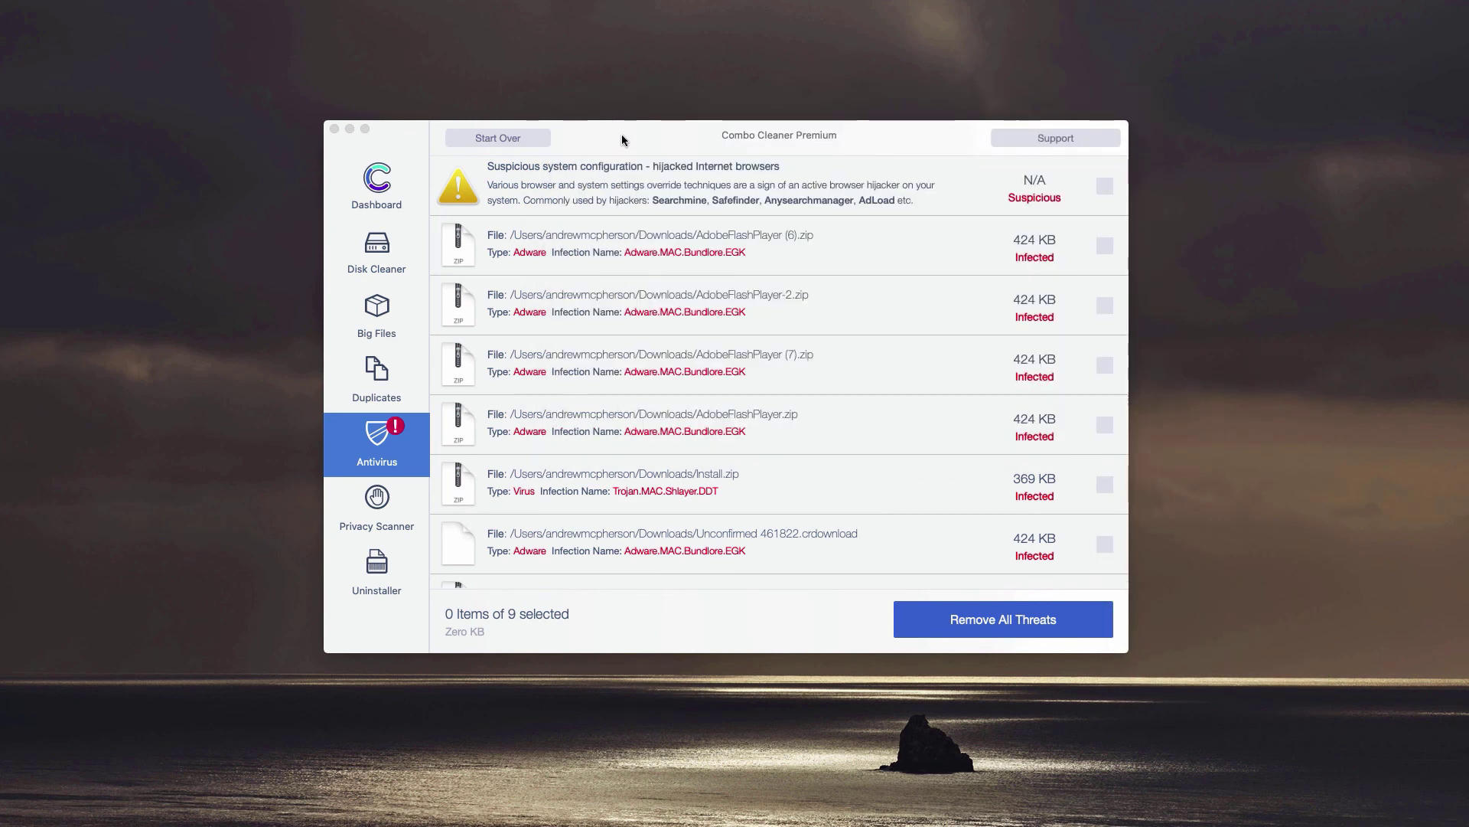